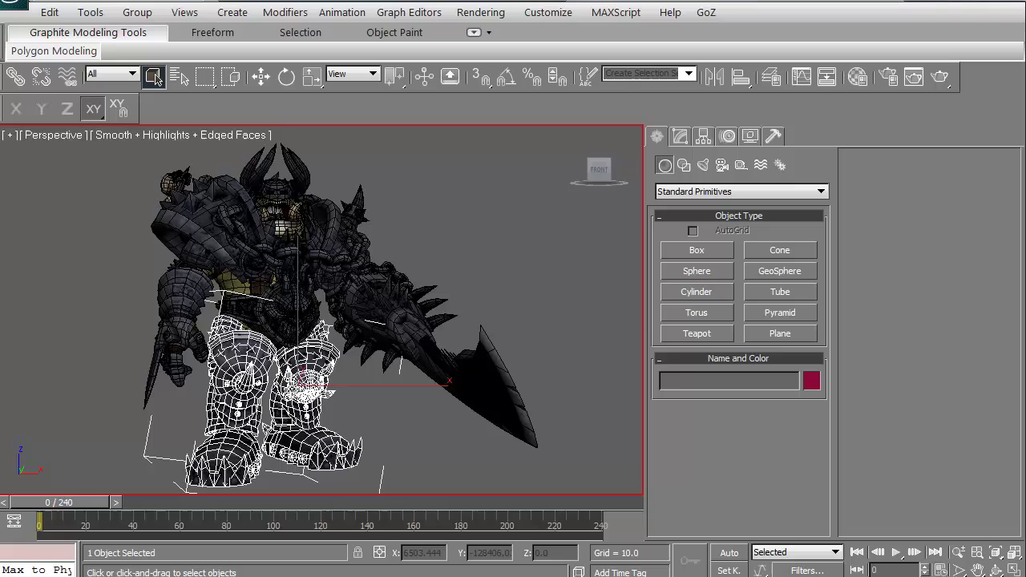
- Turn off Edged Faces with F4 on the lower body mesh, then clear the selection
left_click(298, 389)
key("F4")
left_click(376, 426)
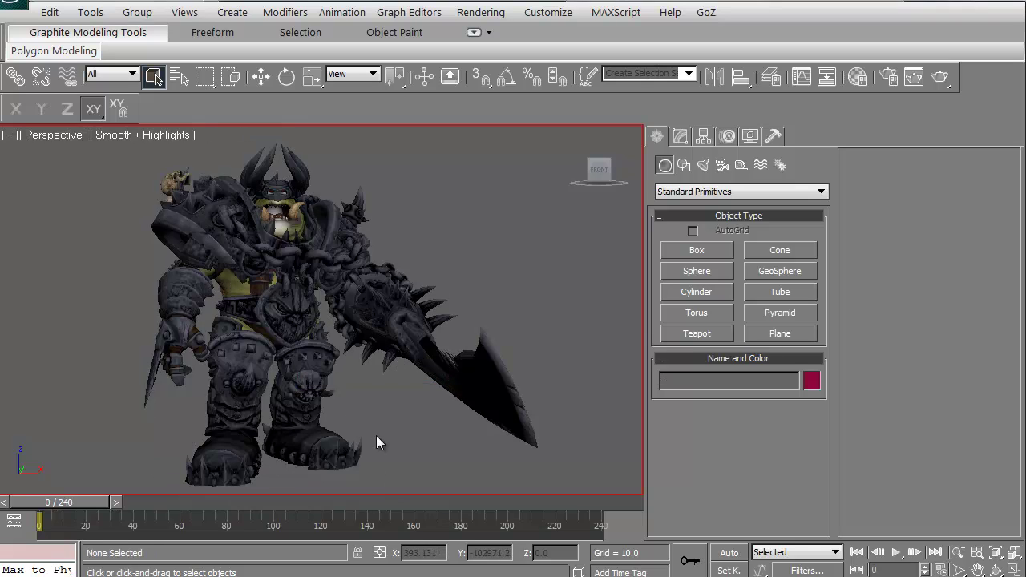
left_click(328, 428)
left_click(421, 455)
- Turn Edged Faces back on and check the helmet, upper armour, middle and lower meshes
left_click(296, 183)
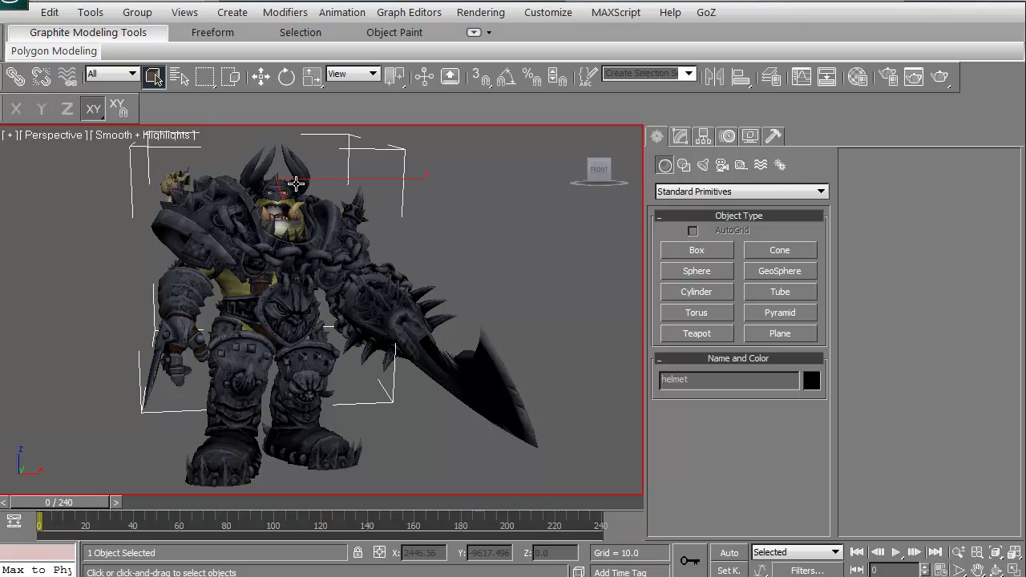
key("F4")
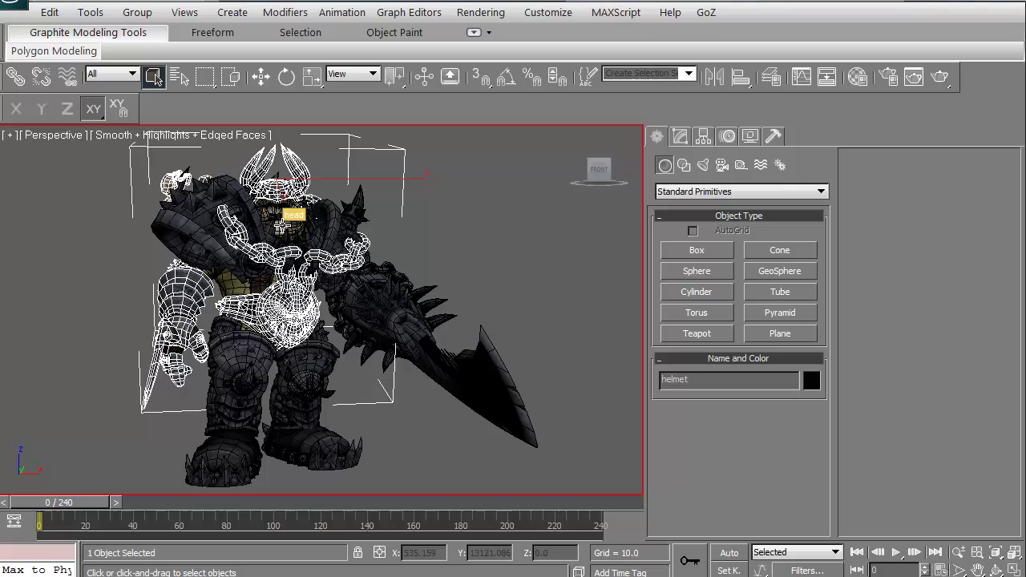
left_click(320, 223)
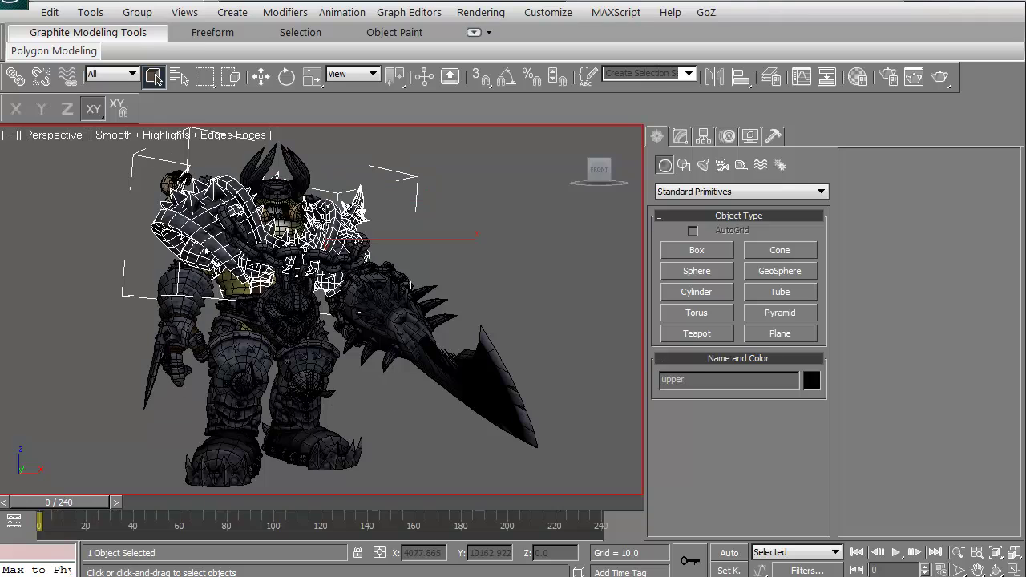
left_click(293, 309)
left_click(297, 361)
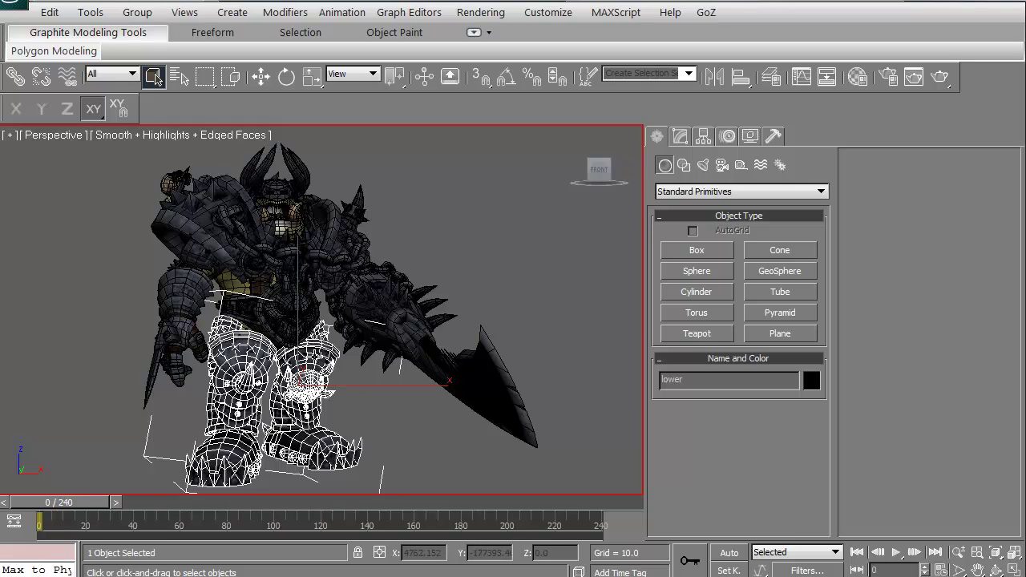
- Check the shoulder armour, helmet and weapon, then toggle Edged Faces off and on
left_click(277, 313)
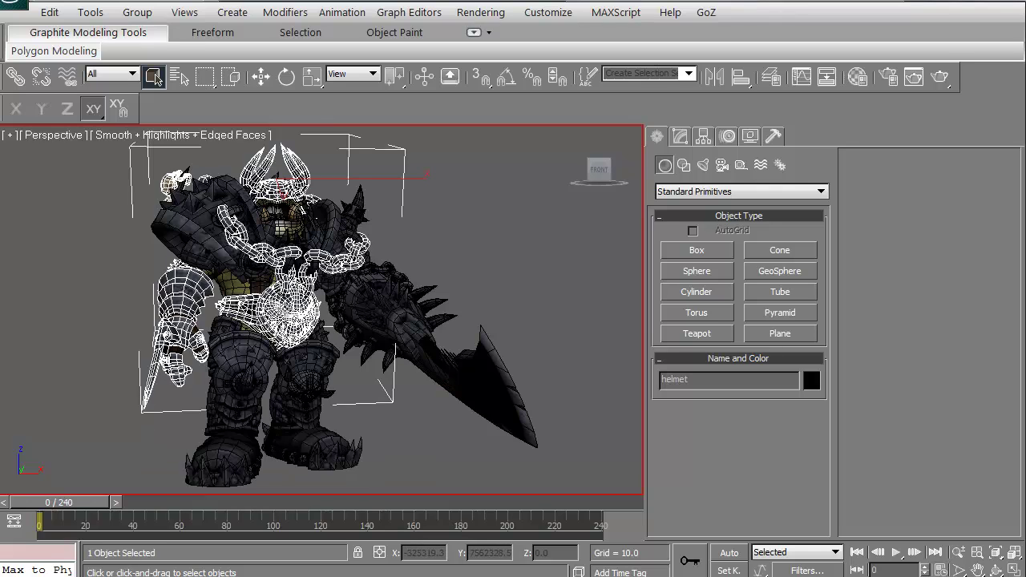
left_click(199, 241)
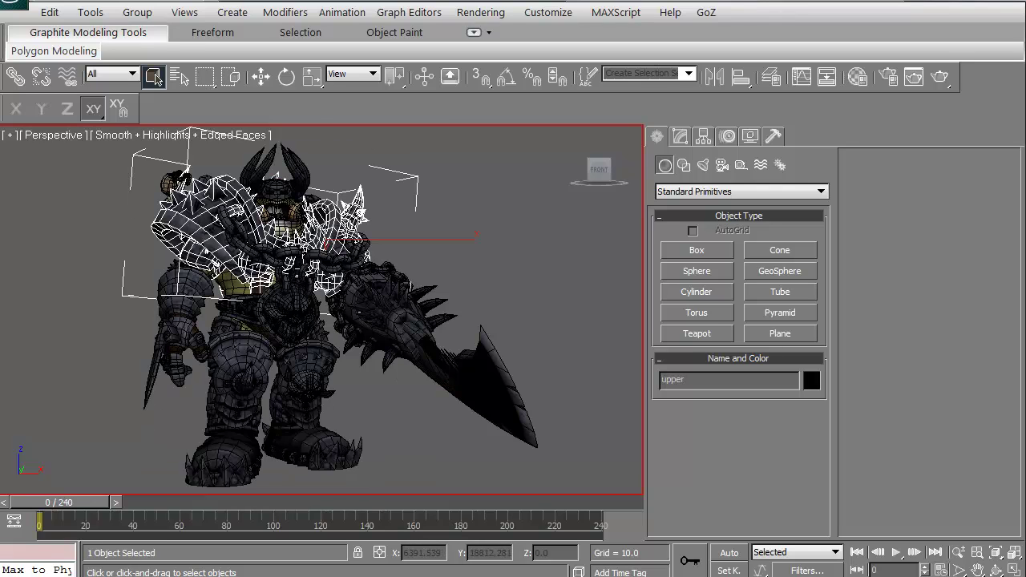
left_click(270, 261)
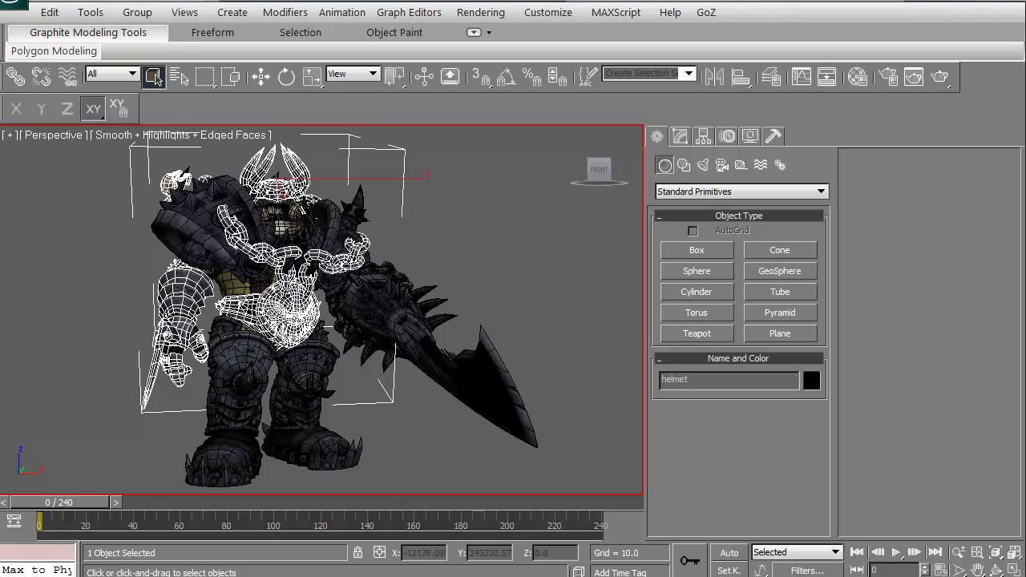
left_click(373, 308)
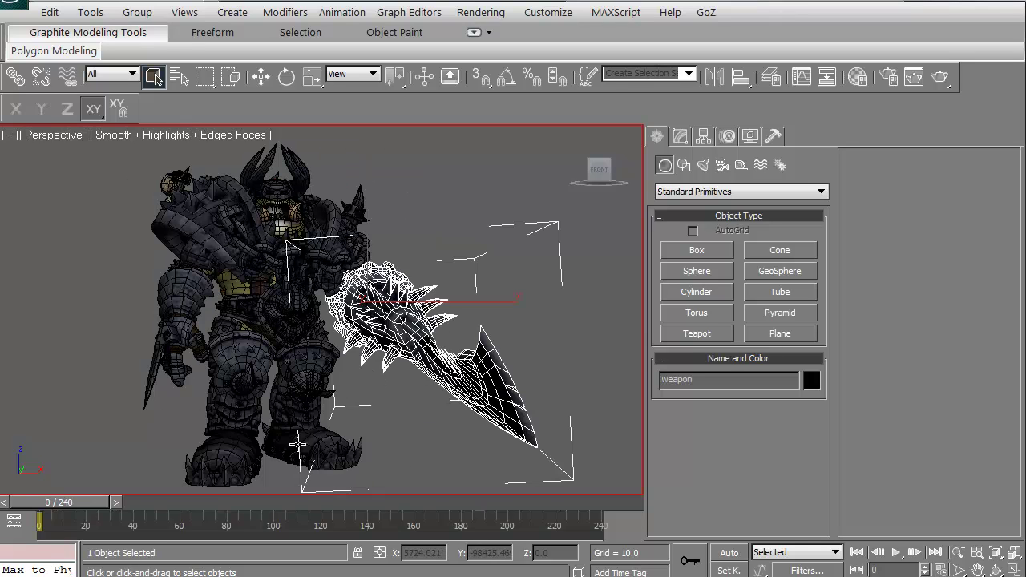
left_click(126, 418)
key("F4")
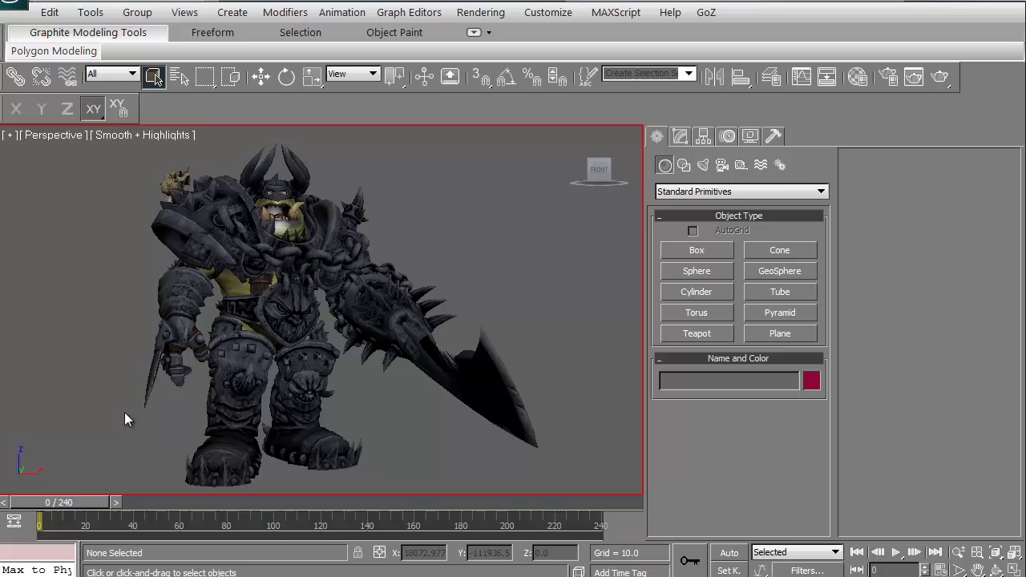
key("F4")
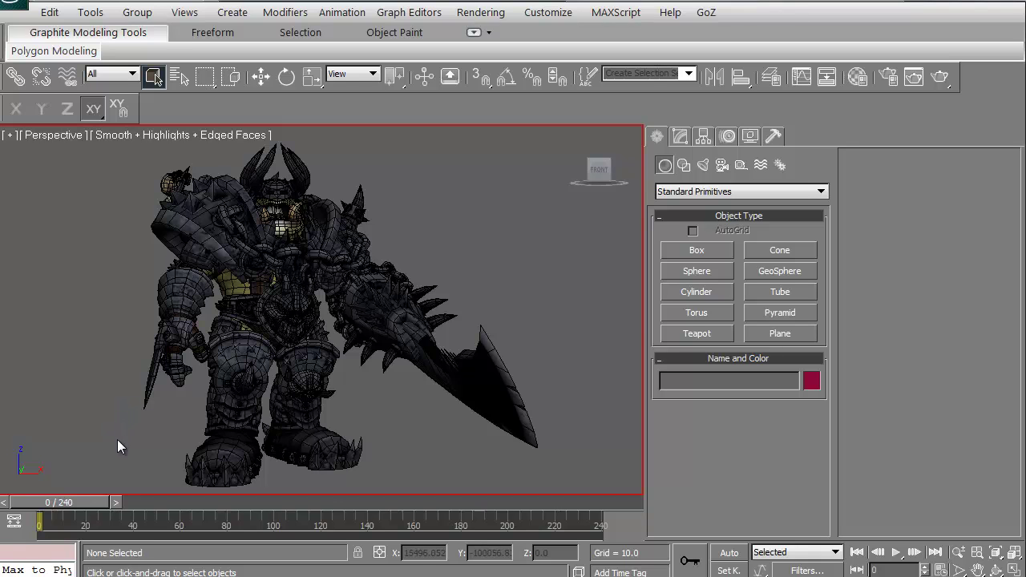
- Open the Material Editor and switch its sample slots to a 3x2 grid
key("m")
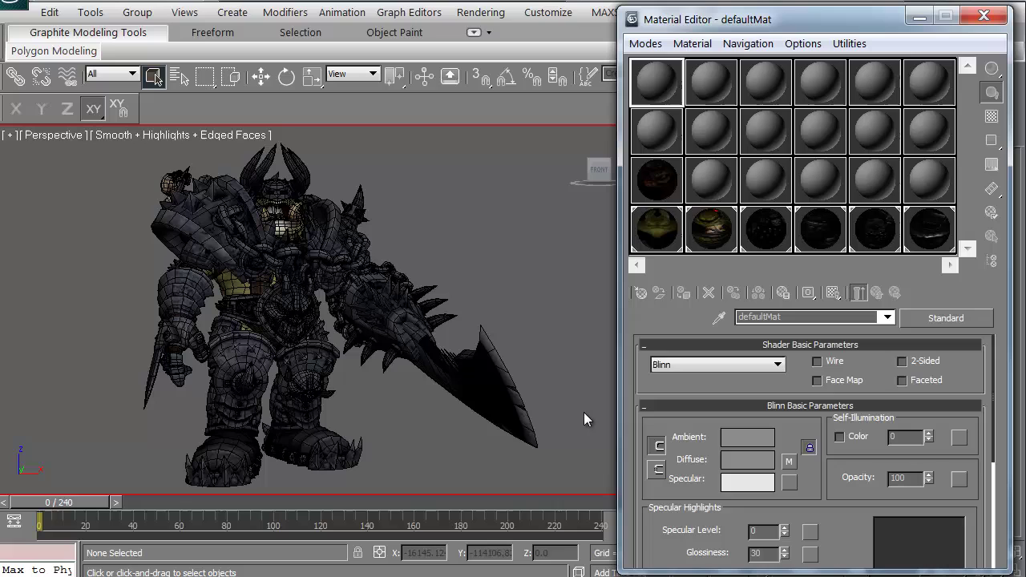
left_click_drag(736, 24, 715, 23)
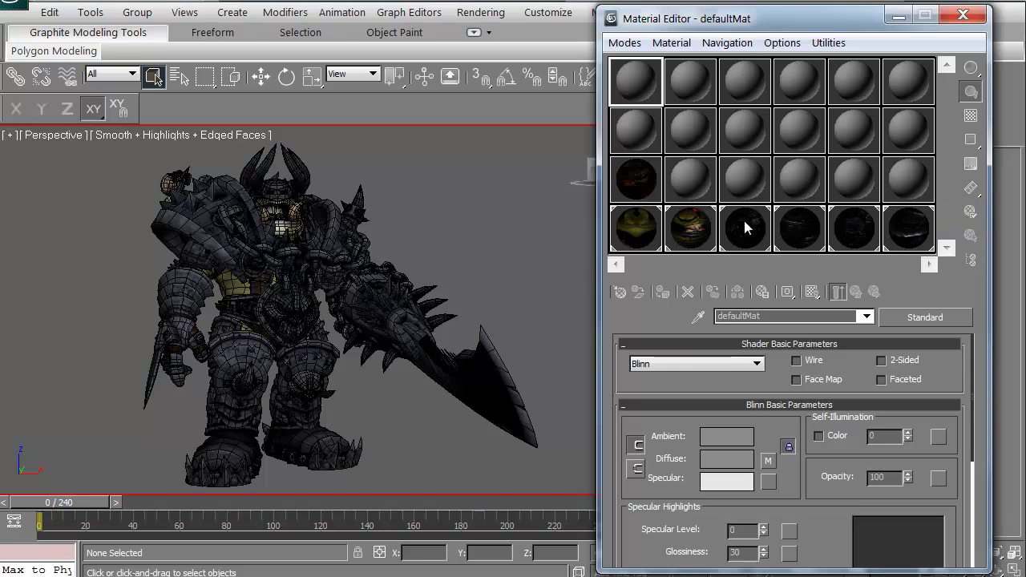
left_click(904, 180)
right_click(904, 180)
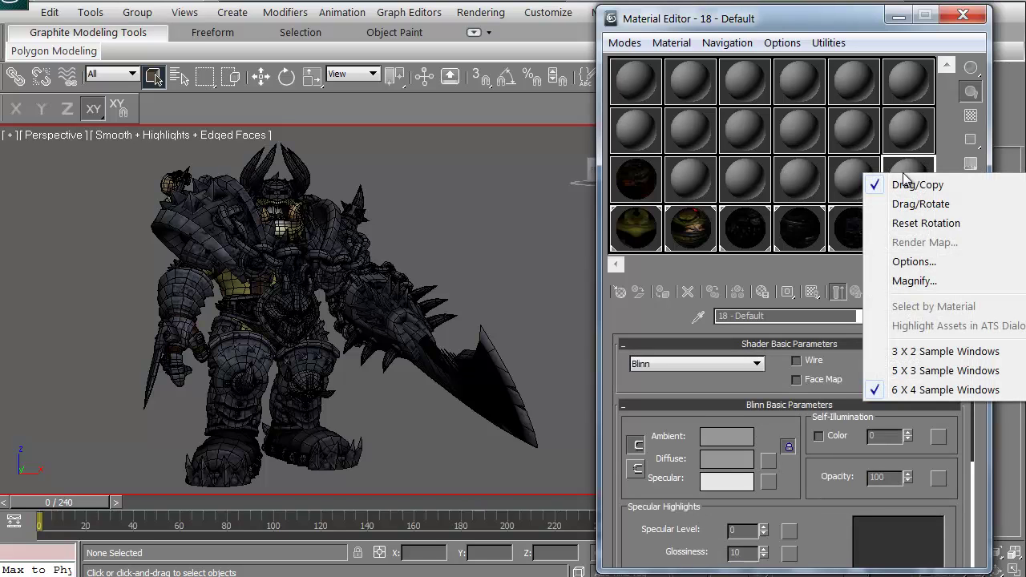
left_click(938, 357)
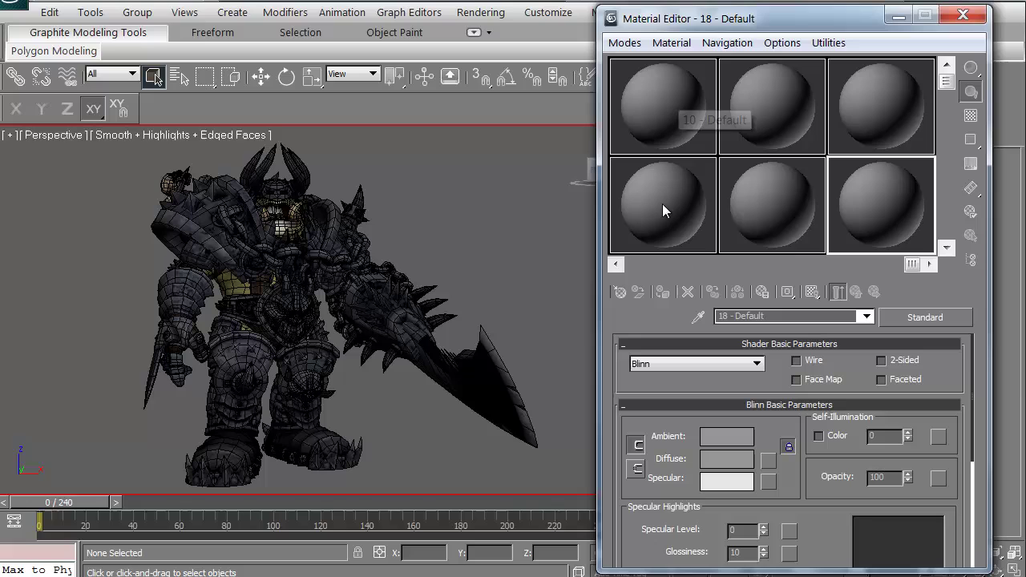
- Try a 5x3 sample-slot grid, then return to the 6x4 grid
right_click(863, 201)
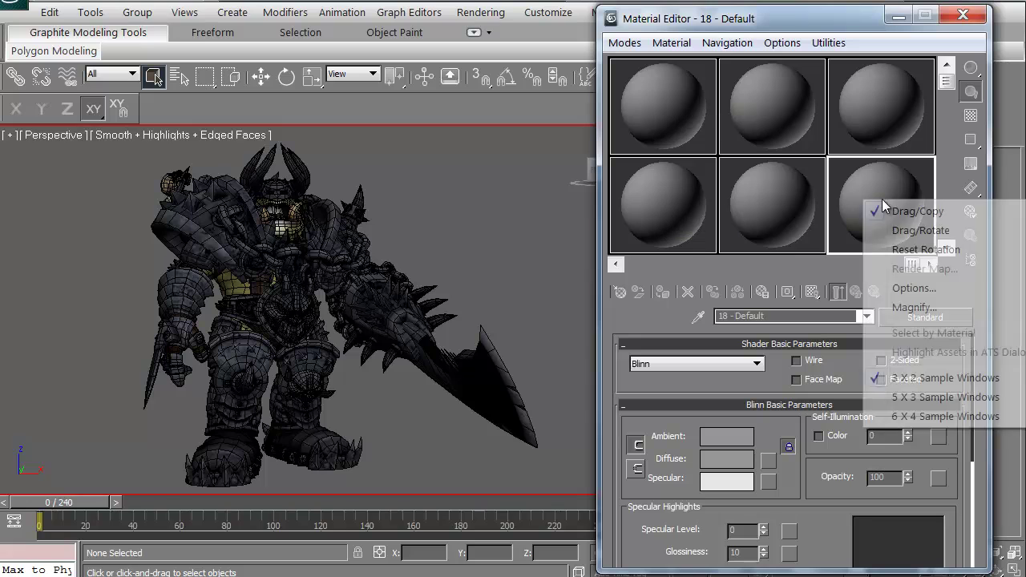
left_click(930, 397)
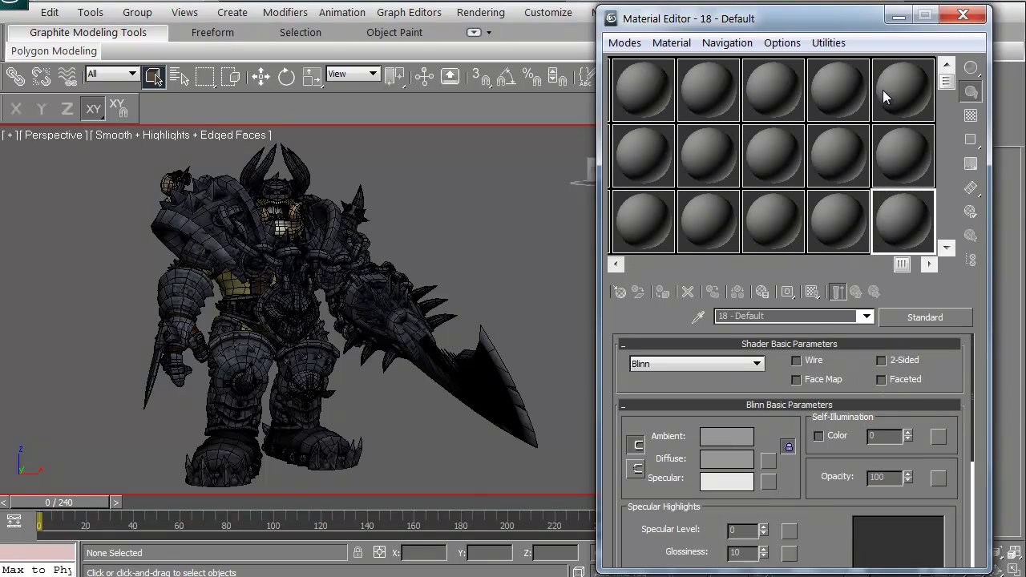
right_click(907, 221)
left_click(924, 497)
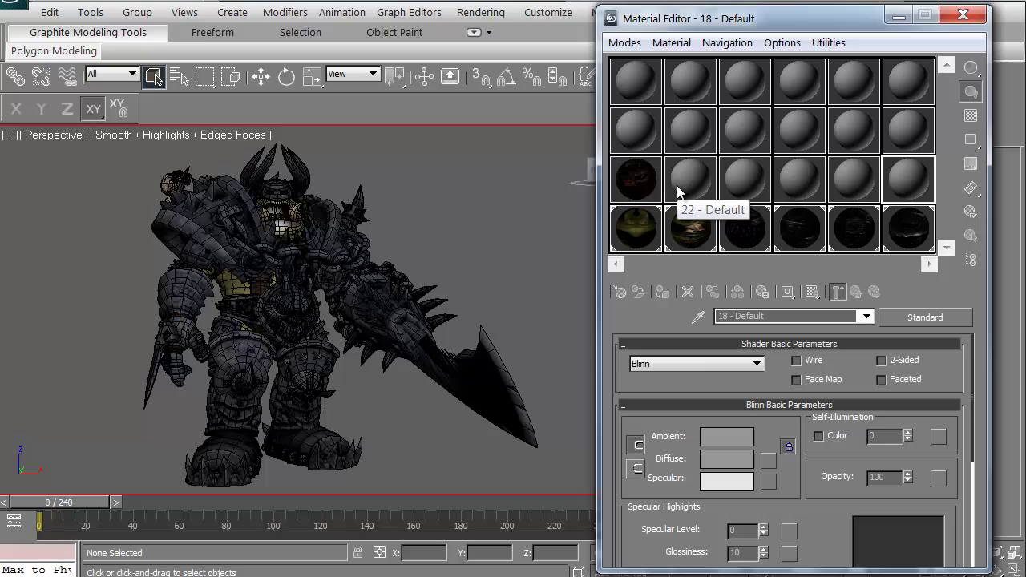
- Inspect the Juggernaut Body and orc head materials' texture maps
left_click(633, 231)
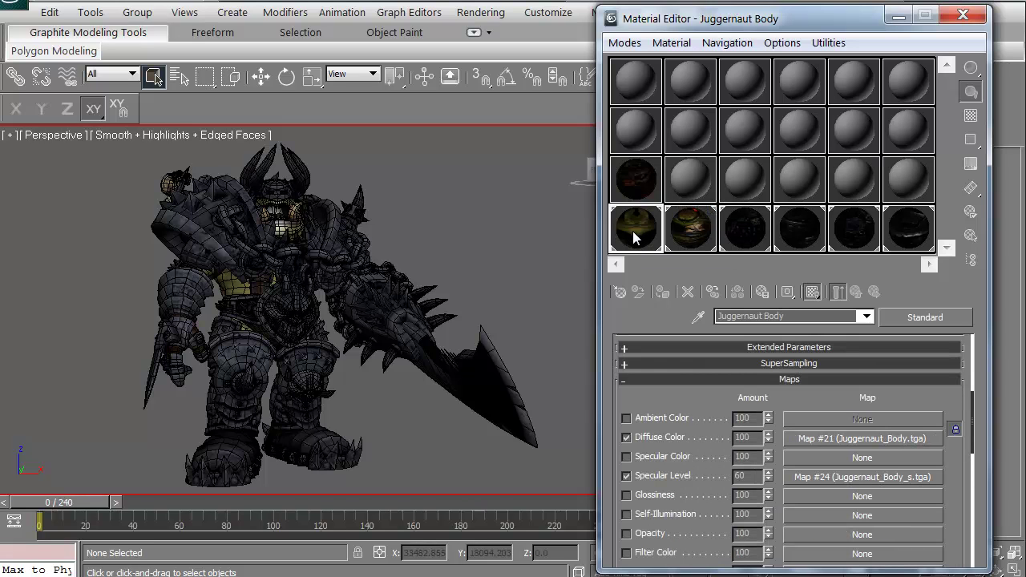
left_click(688, 230)
left_click(319, 219)
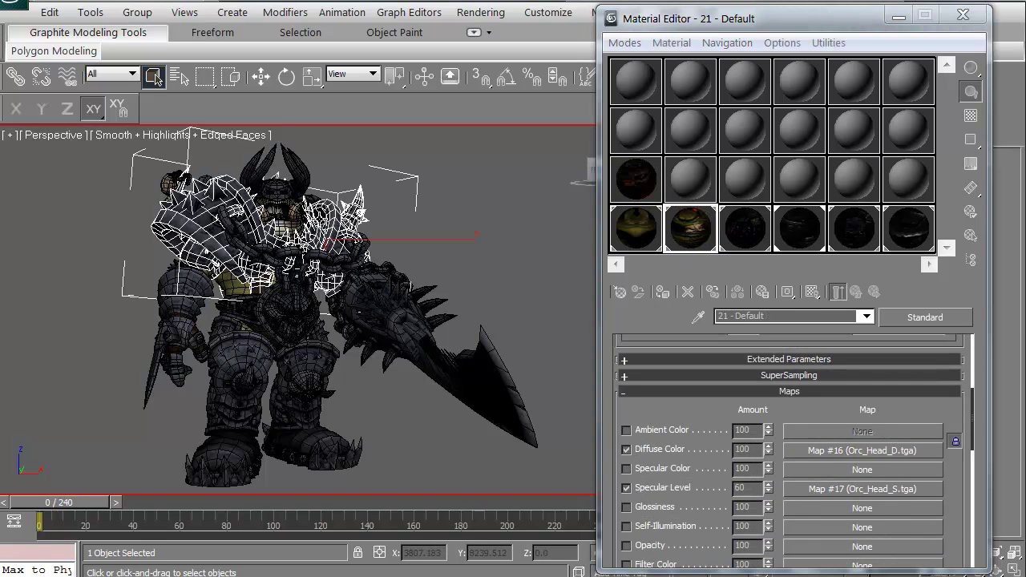
left_click(647, 248)
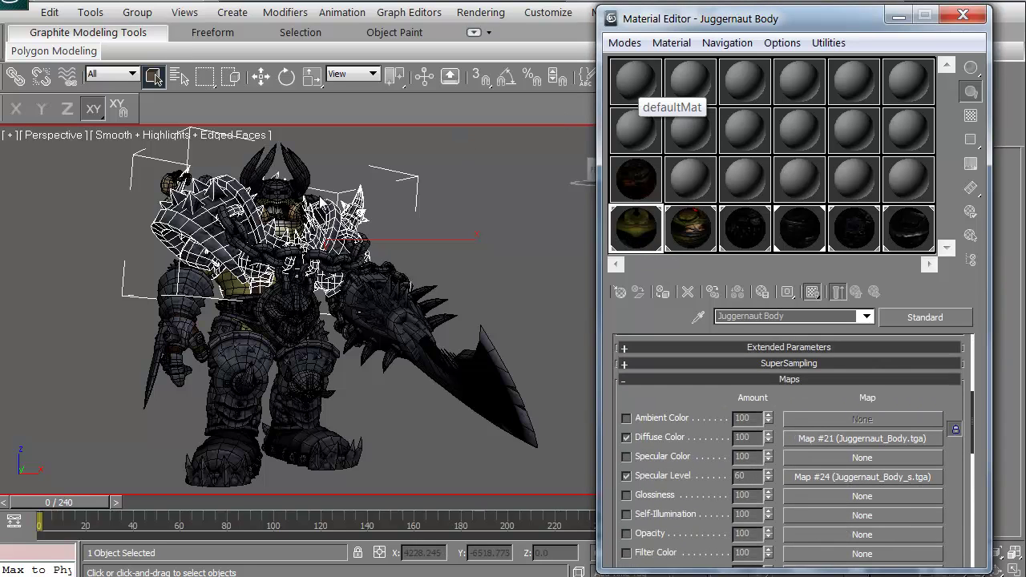
left_click(109, 241)
- Assign defaultMat to all six box-selected orc parts, then deselect
left_click_drag(109, 155, 478, 496)
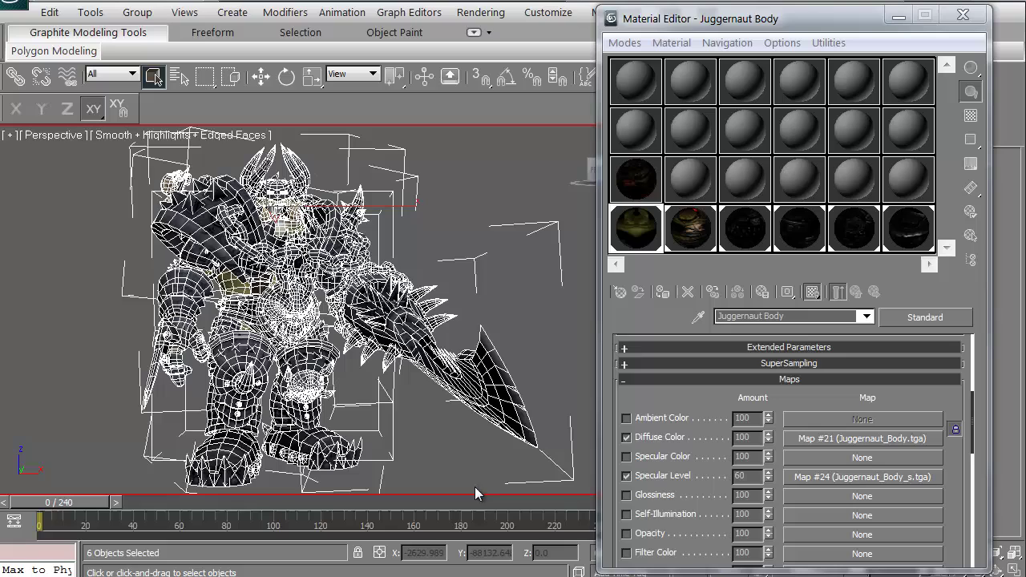
left_click(642, 88)
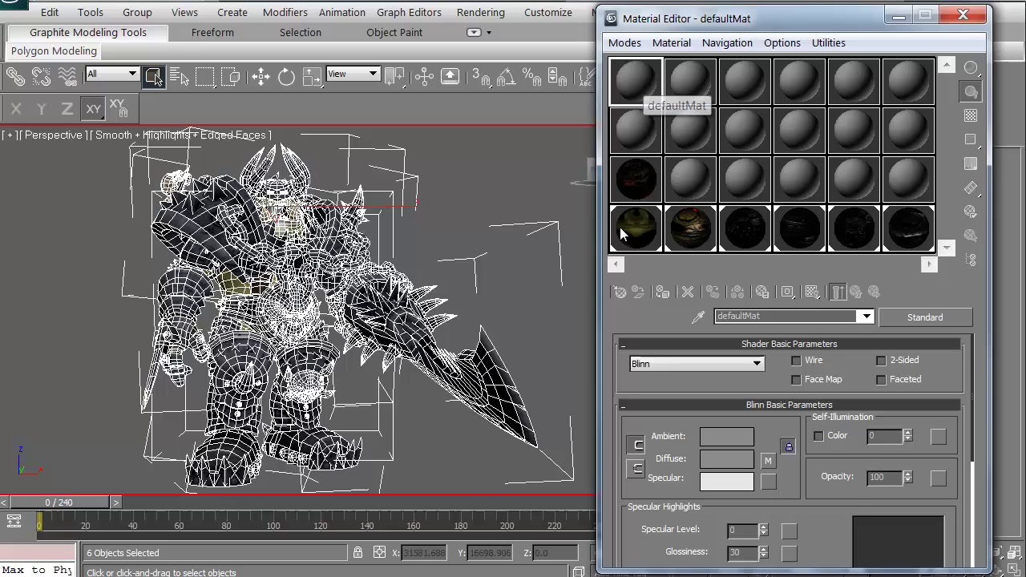
left_click(661, 294)
left_click(431, 224)
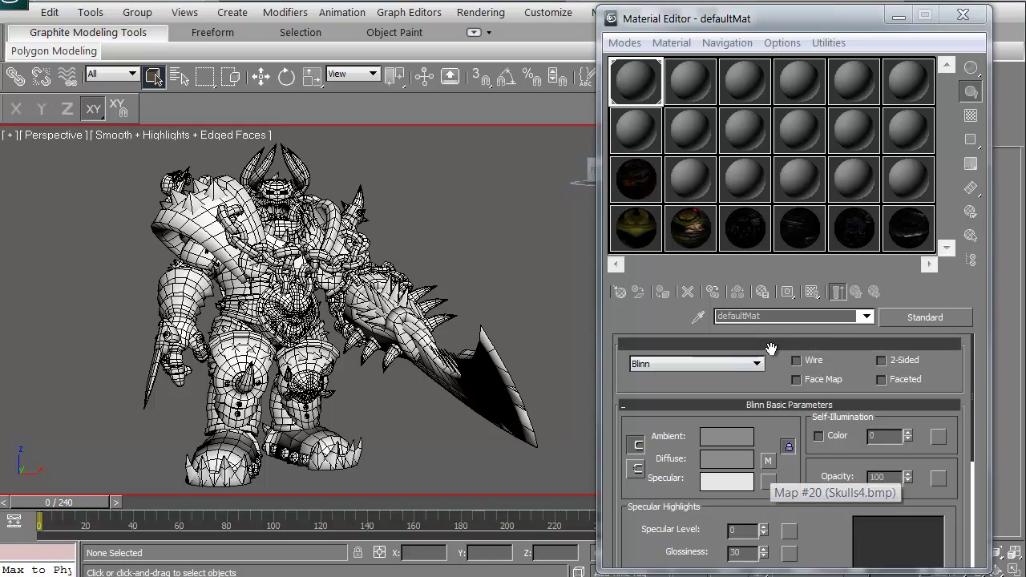
- Copy the Ground material into slot 1, then overwrite it with a grey default slot as 07 - Default
left_click(635, 91)
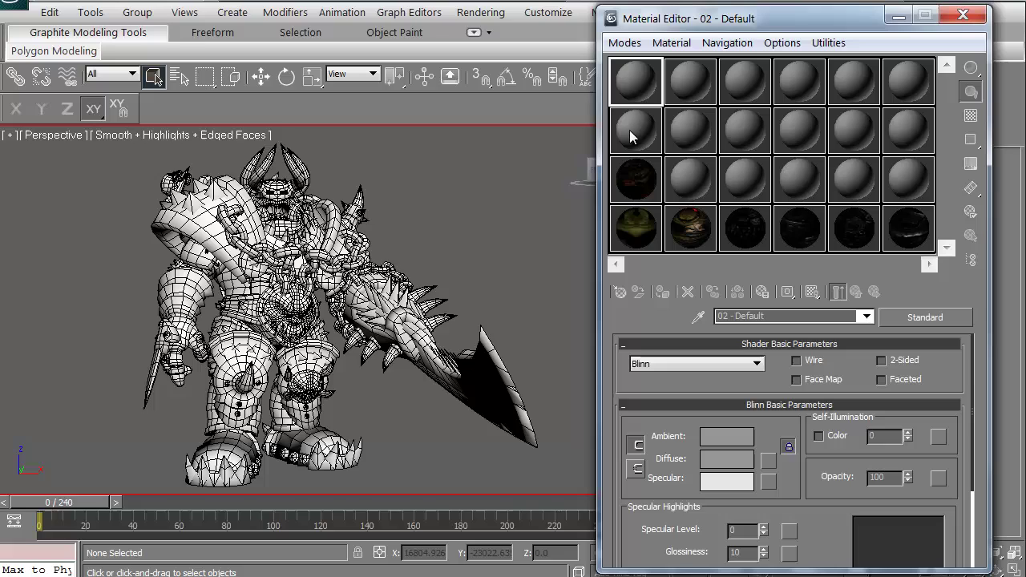
left_click_drag(629, 132, 630, 80)
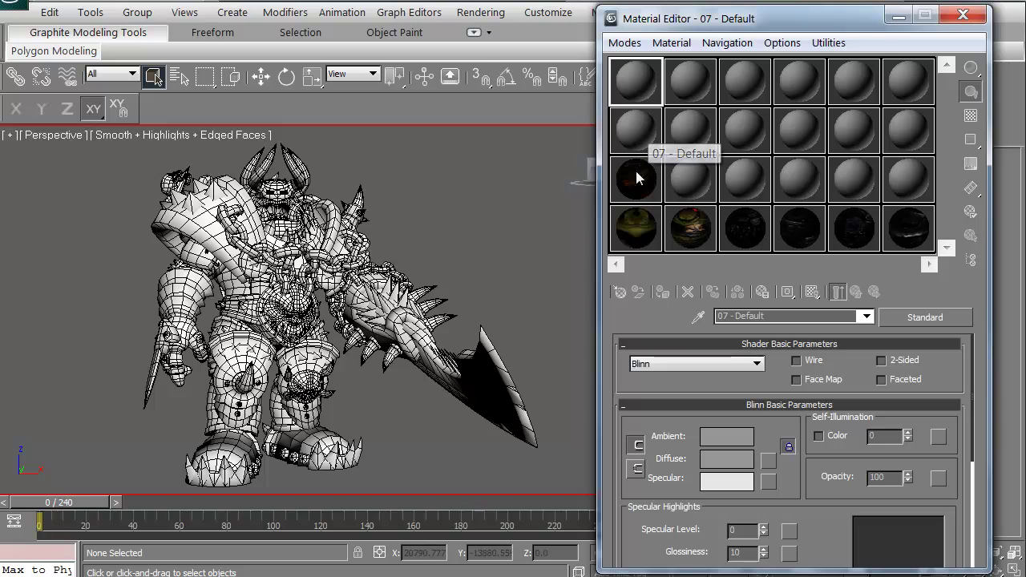
left_click_drag(635, 178, 634, 87)
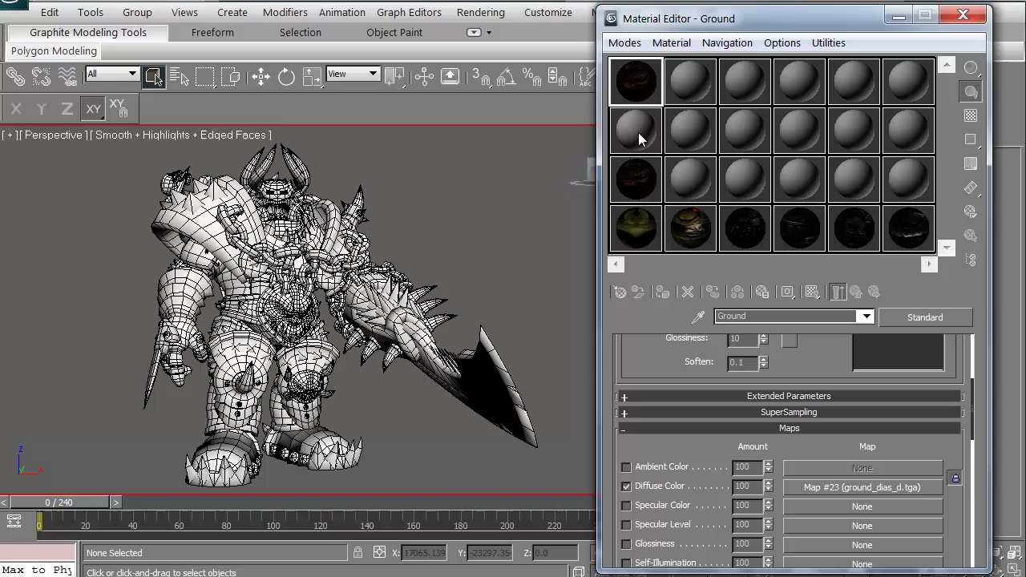
left_click_drag(639, 132, 636, 84)
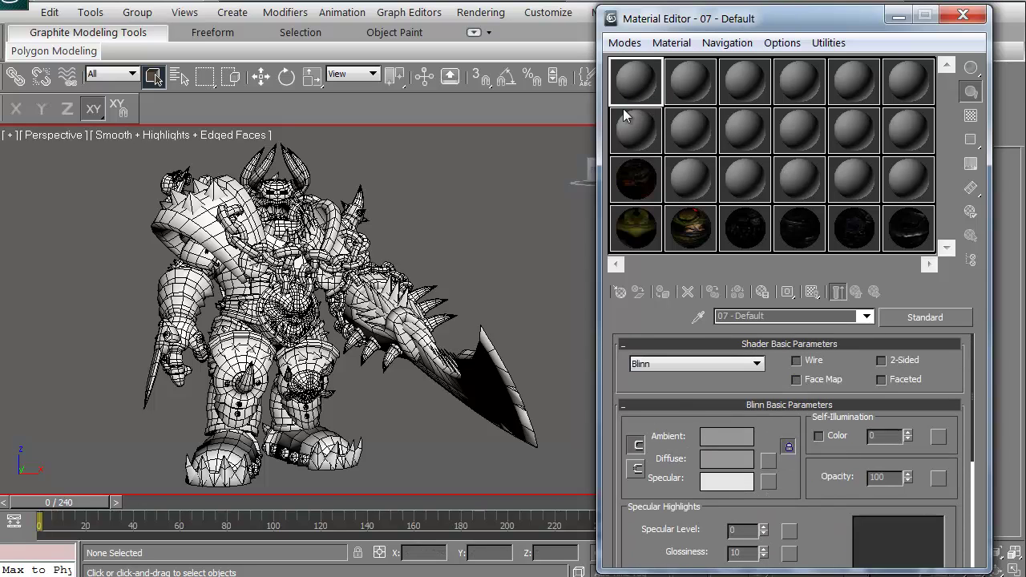
left_click_drag(764, 456, 720, 457)
- Experiment with the 07 - Default Specular Level and Glossiness spinners
left_click_drag(669, 527, 663, 465)
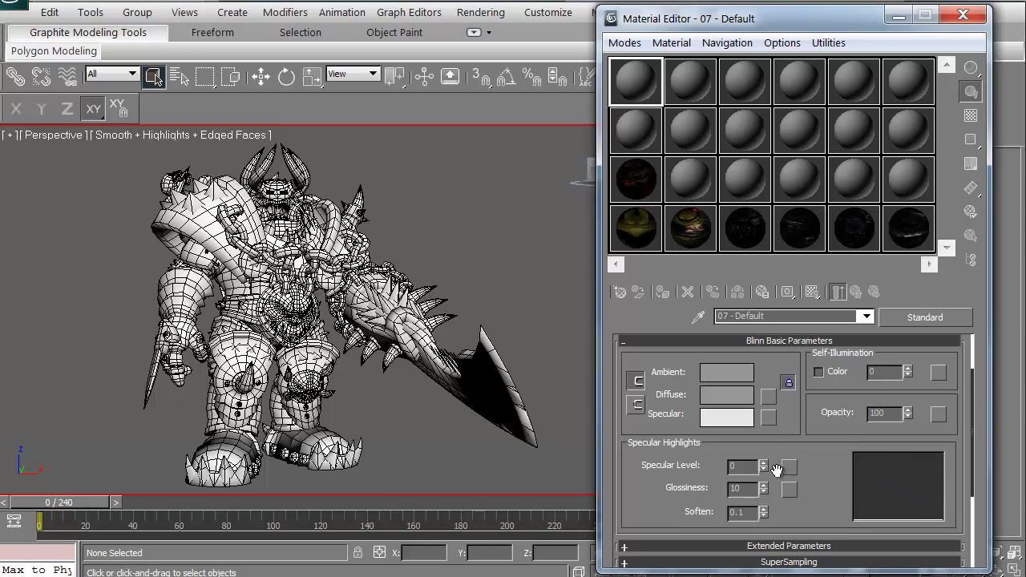
left_click_drag(763, 460, 756, 389)
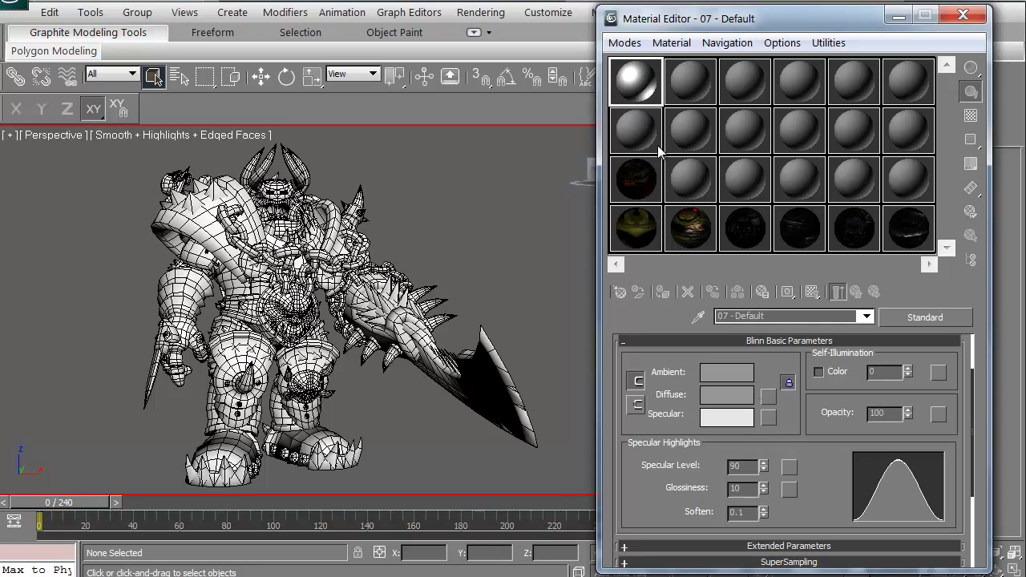
left_click_drag(763, 491, 758, 467)
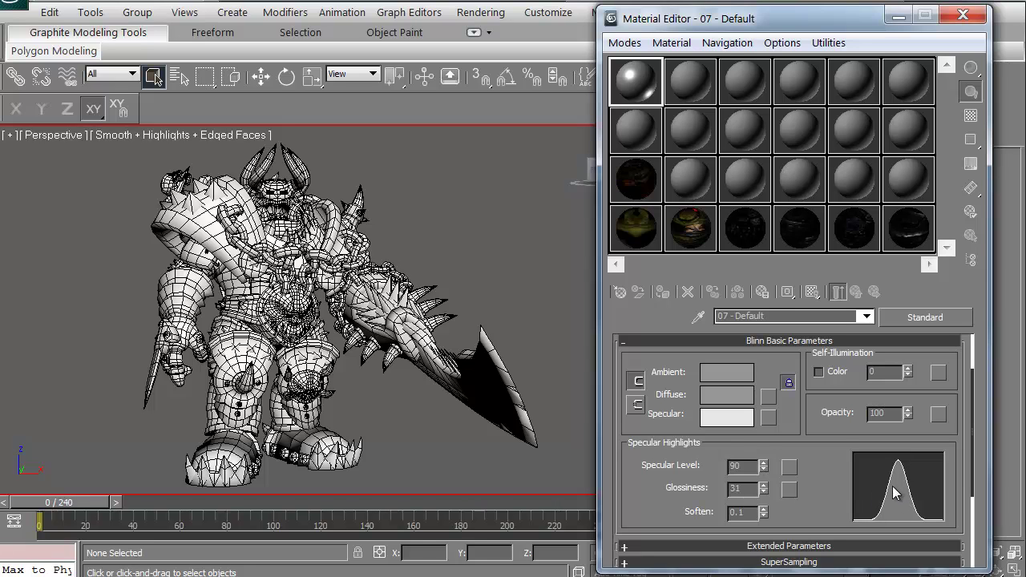
- Assign 07 - Default to all six orc parts and hide Edged Faces
left_click_drag(128, 191, 541, 521)
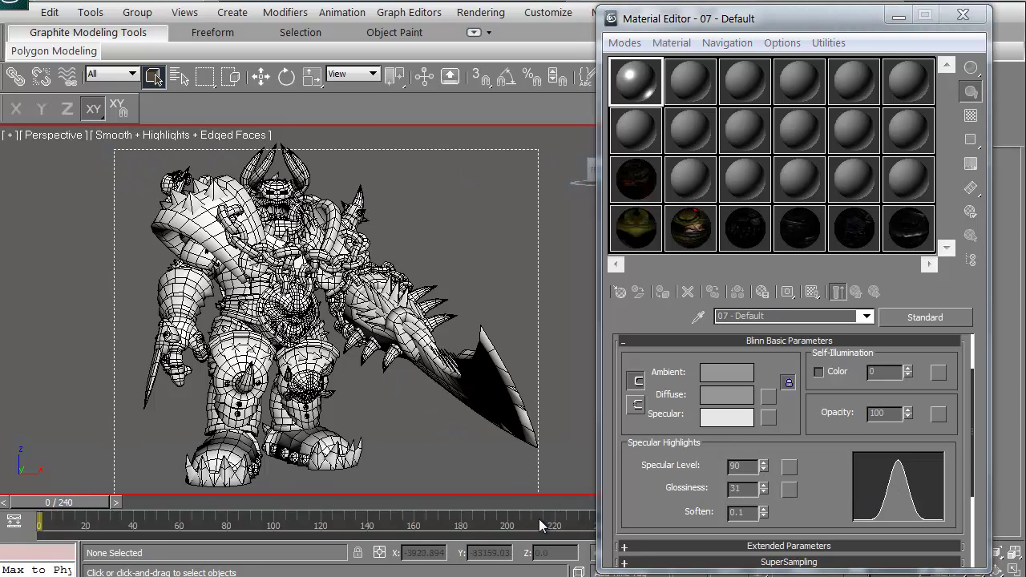
left_click(662, 292)
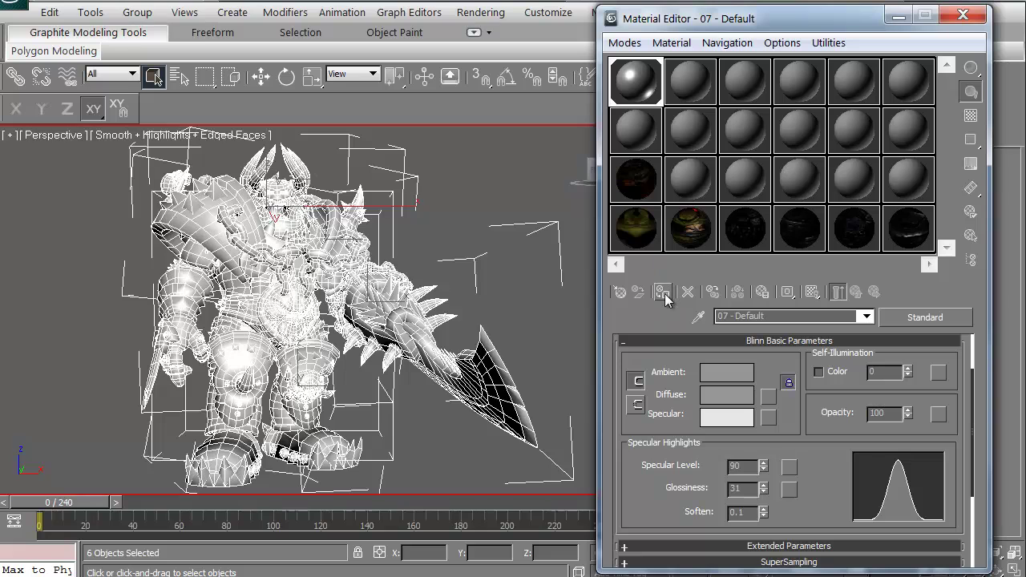
left_click(547, 298)
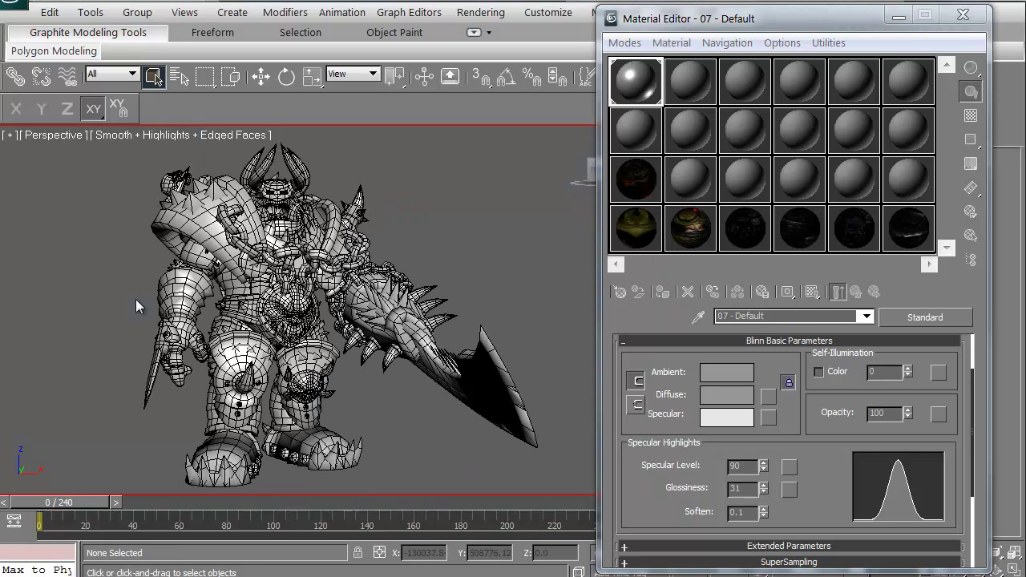
key("F4")
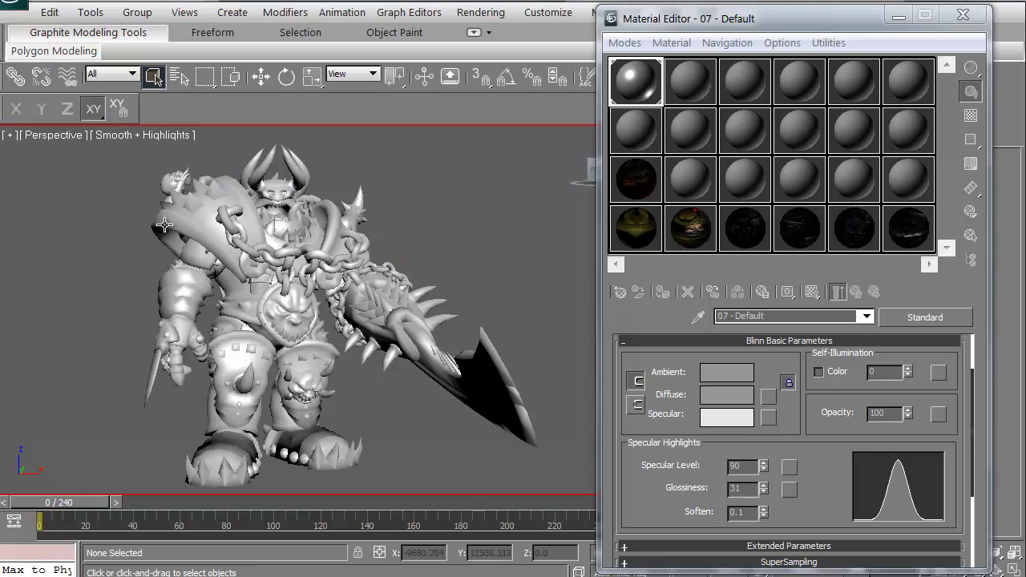
- Set 07 - Default's Specular Level to 0 and Glossiness to 30
left_click(630, 79)
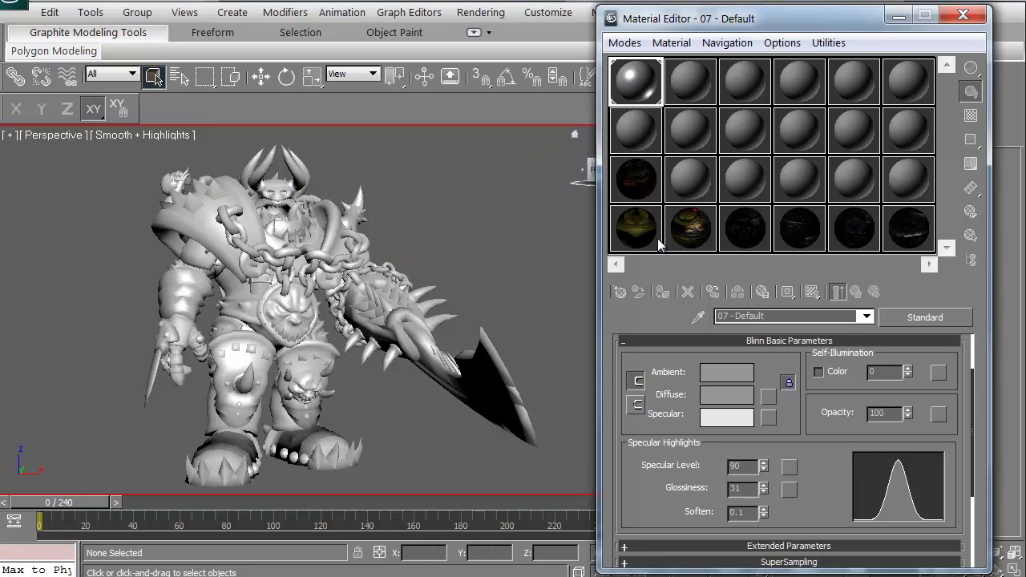
scroll(641, 505, "down", 1)
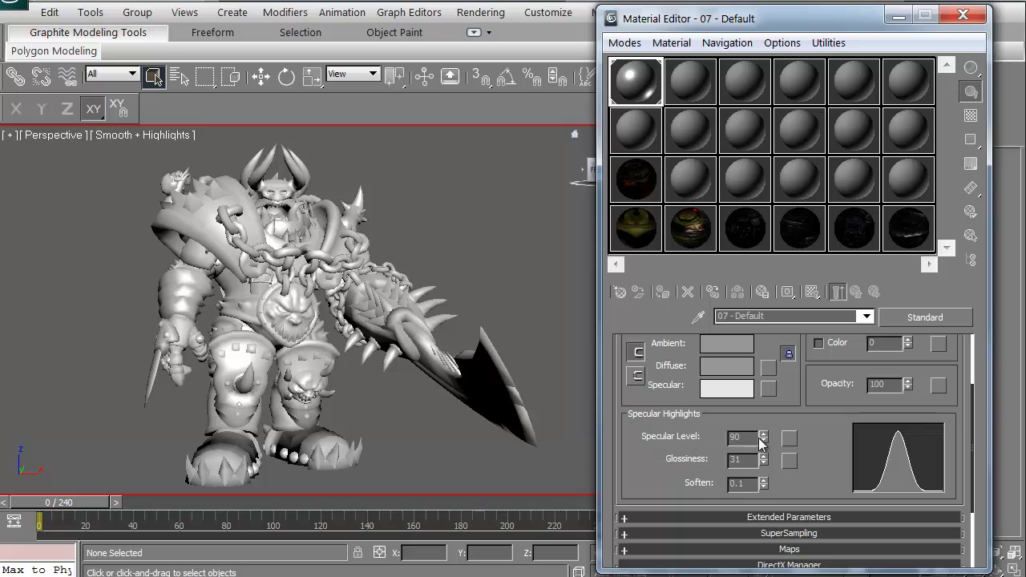
left_click_drag(763, 439, 764, 425)
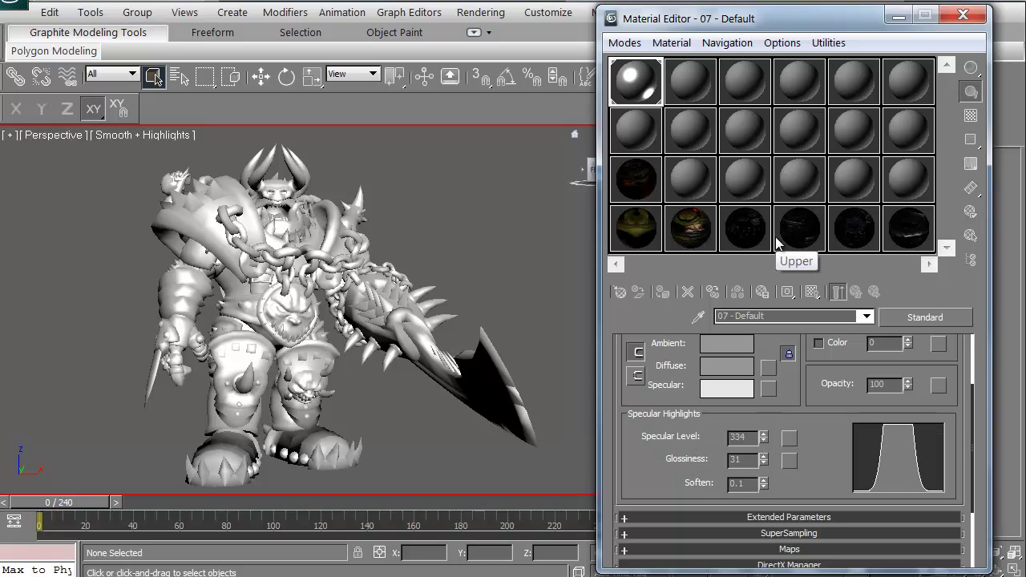
left_click_drag(763, 440, 754, 574)
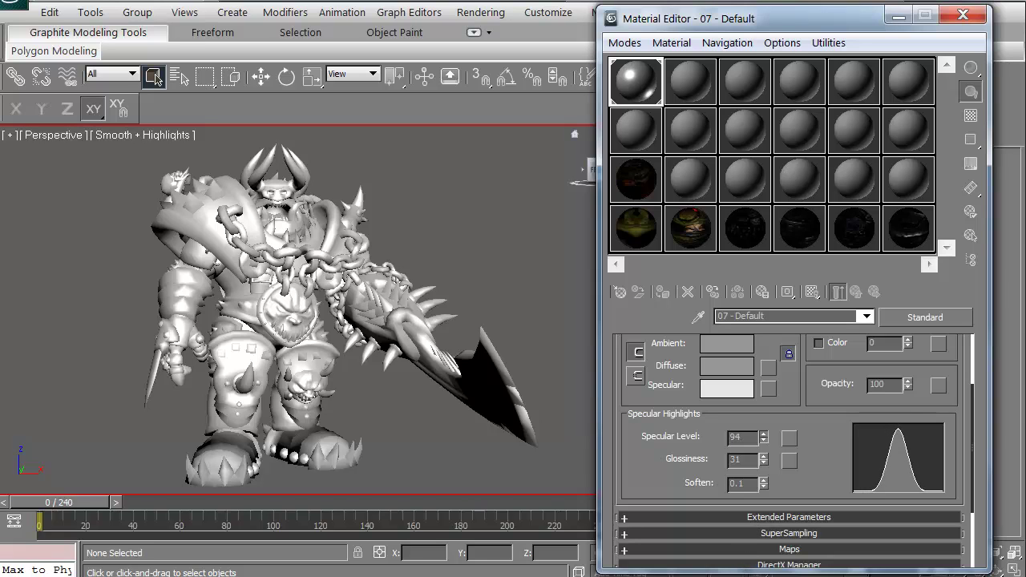
right_click(763, 439)
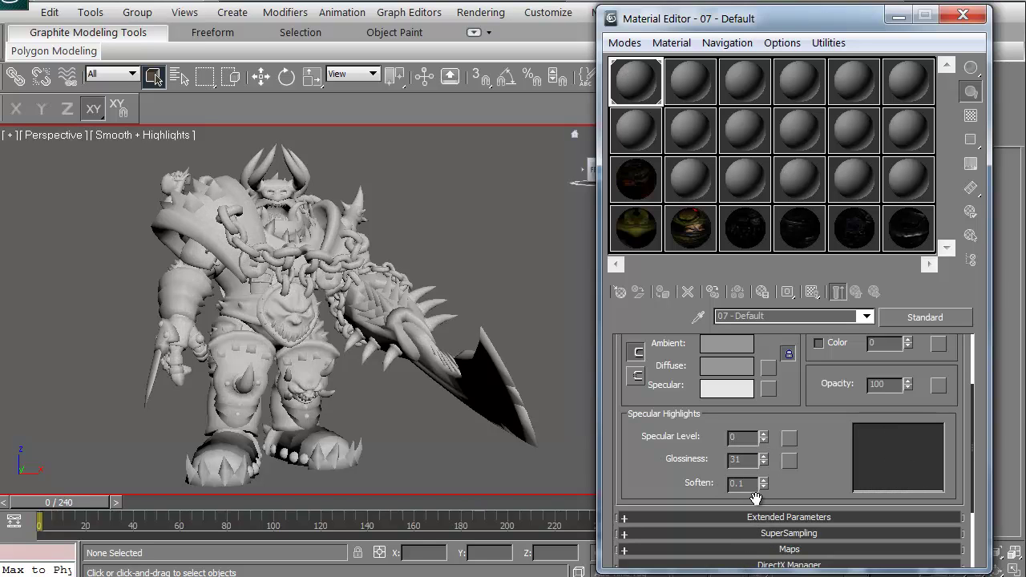
left_click_drag(763, 463, 763, 571)
mouse_move(763, 462)
left_mouse_down()
mouse_move(763, 437)
mouse_move(679, 441)
left_mouse_up()
- Set the material's Opacity to 10 and orbit around the see-through orc
scroll(731, 424, "up", 2)
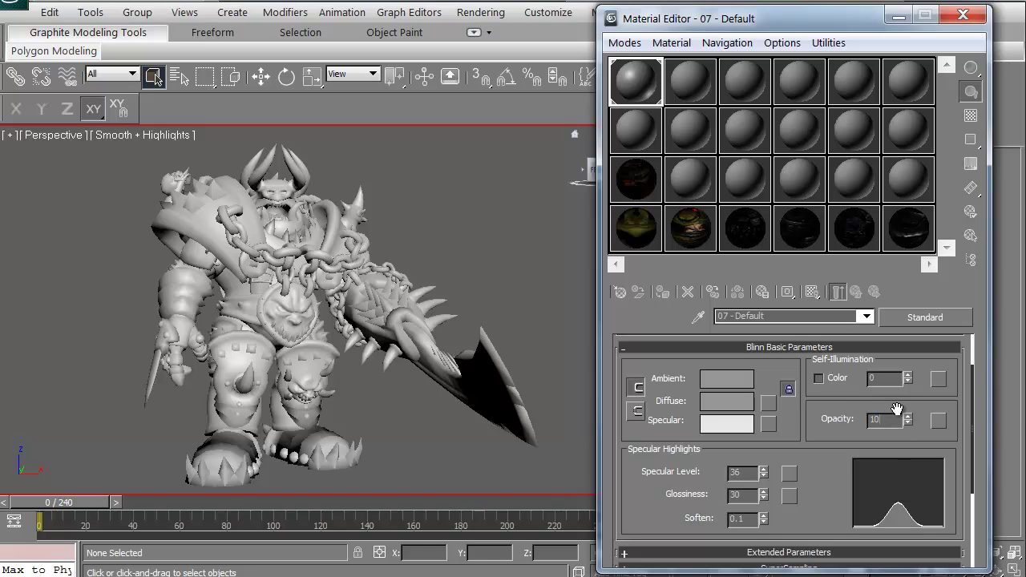
key("Return")
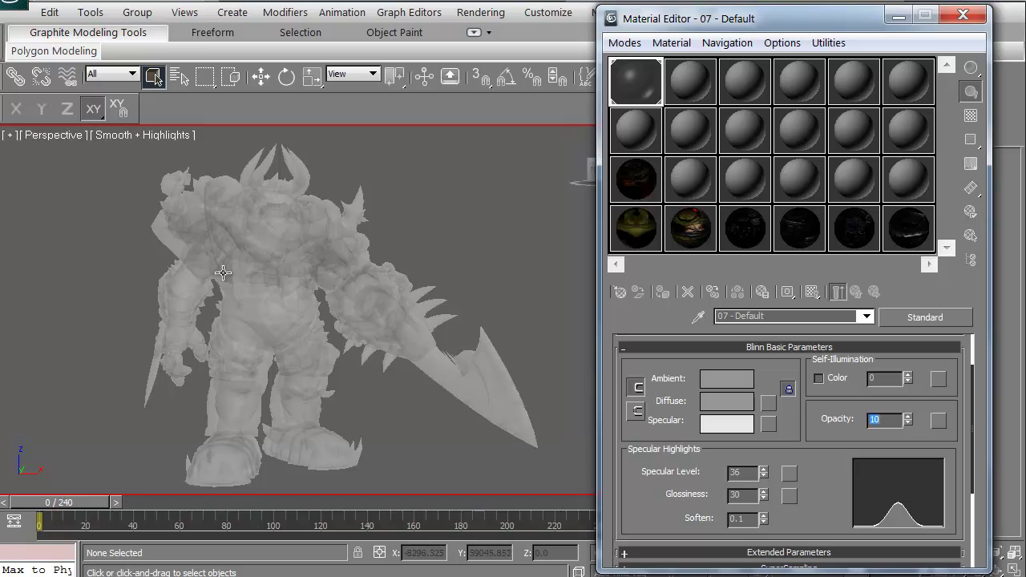
left_click(263, 302)
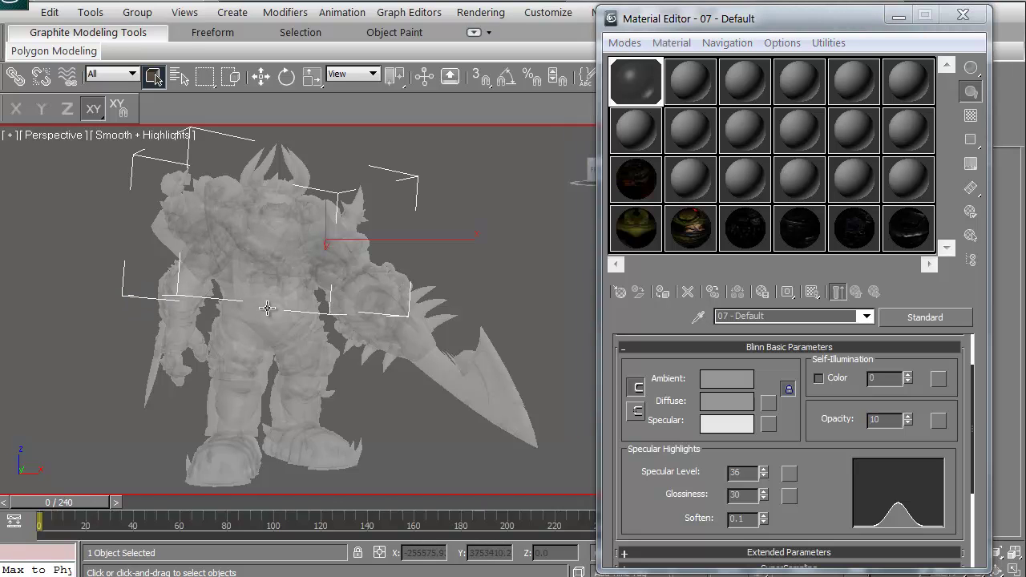
middle_click_drag(263, 301, 367, 316, "alt")
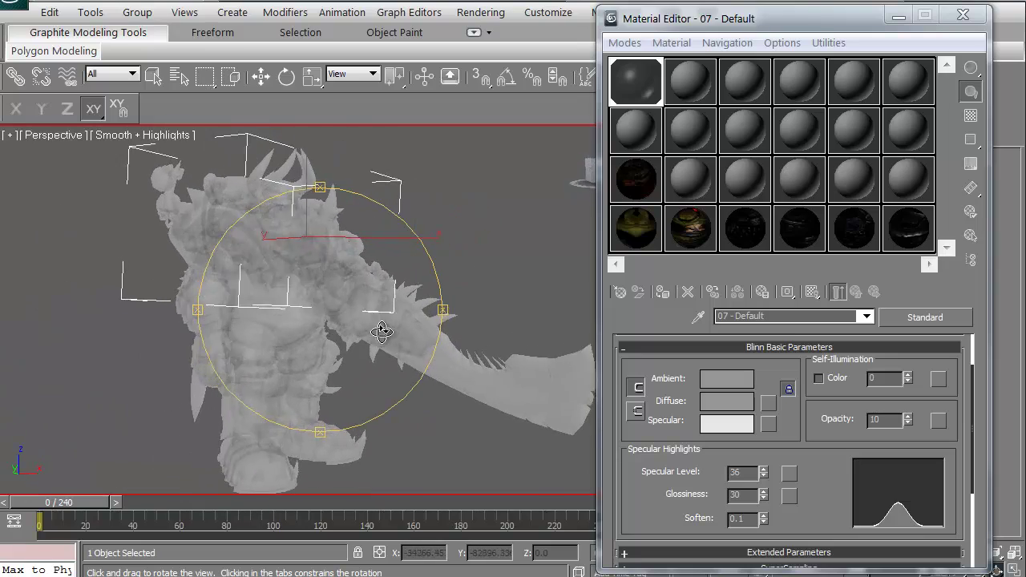
scroll(314, 341, "up", 5)
mouse_move(315, 341)
middle_mouse_down("alt")
mouse_move(355, 326)
mouse_move(248, 319)
mouse_move(297, 369)
mouse_move(343, 359)
mouse_move(308, 325)
middle_mouse_up("alt")
scroll(340, 359, "down", 5)
scroll(341, 353, "up", 2)
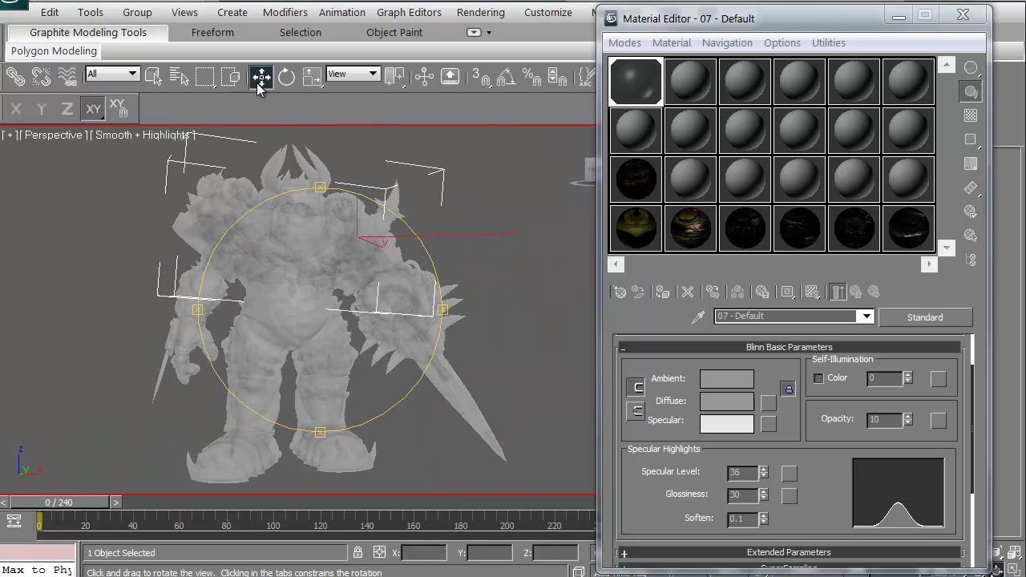
- Restore Opacity to 100 and orbit to inspect the solid orc
left_click(258, 81)
left_click(639, 74)
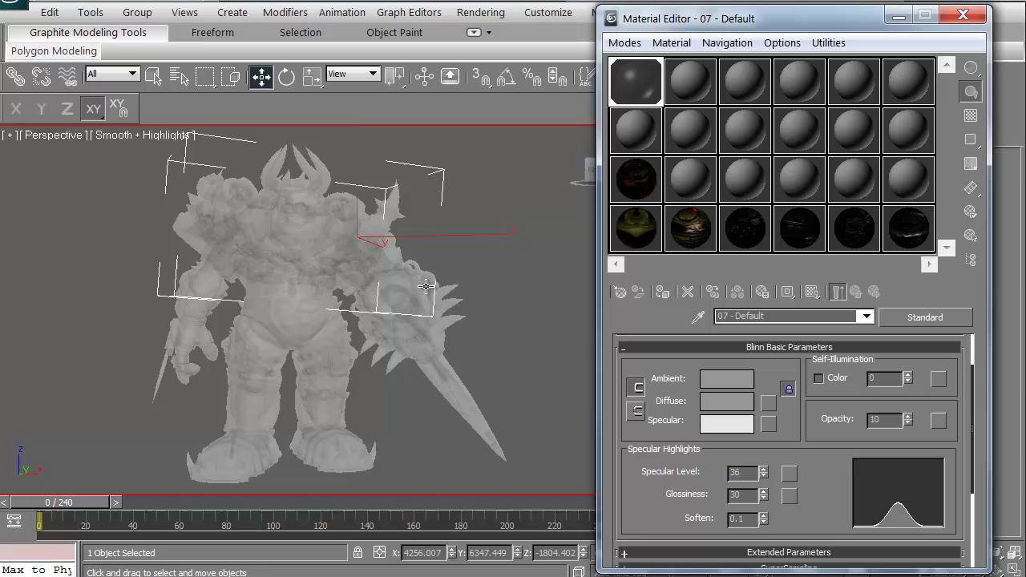
key("ctrl+r")
mouse_move(350, 313)
left_mouse_down()
mouse_move(355, 305)
mouse_move(366, 321)
left_mouse_up()
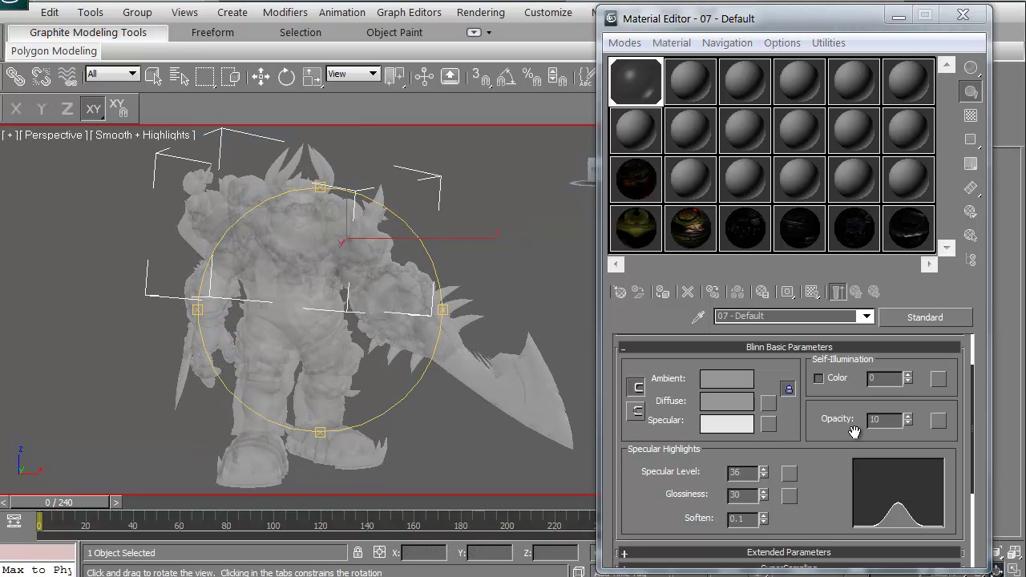
left_click_drag(909, 423, 906, 414)
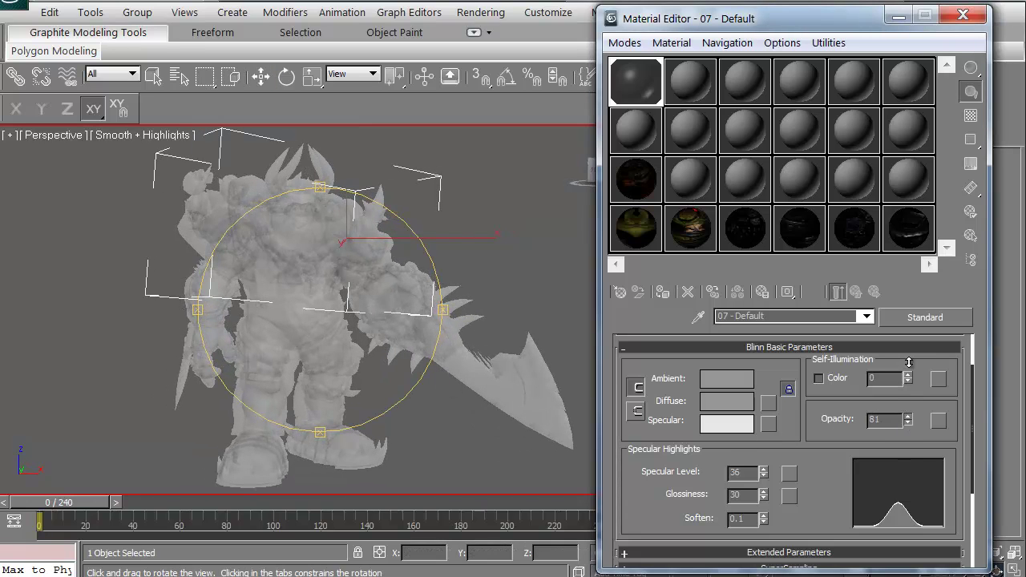
left_click_drag(908, 363, 897, 301)
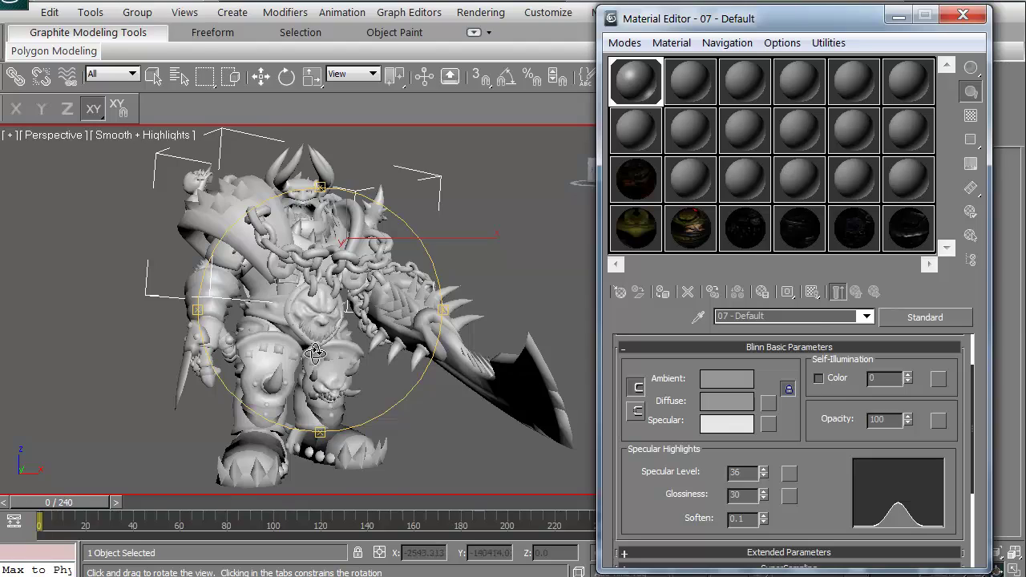
left_click_drag(314, 352, 267, 338)
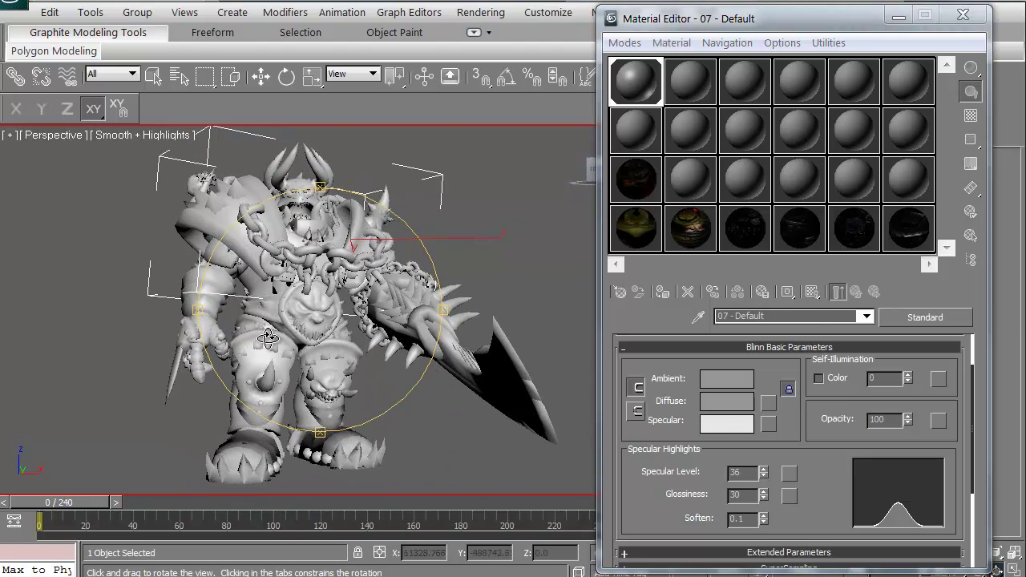
- Expand and collapse the Extended Parameters and SuperSampling rollouts of 07 - Default
scroll(642, 493, "down", 4)
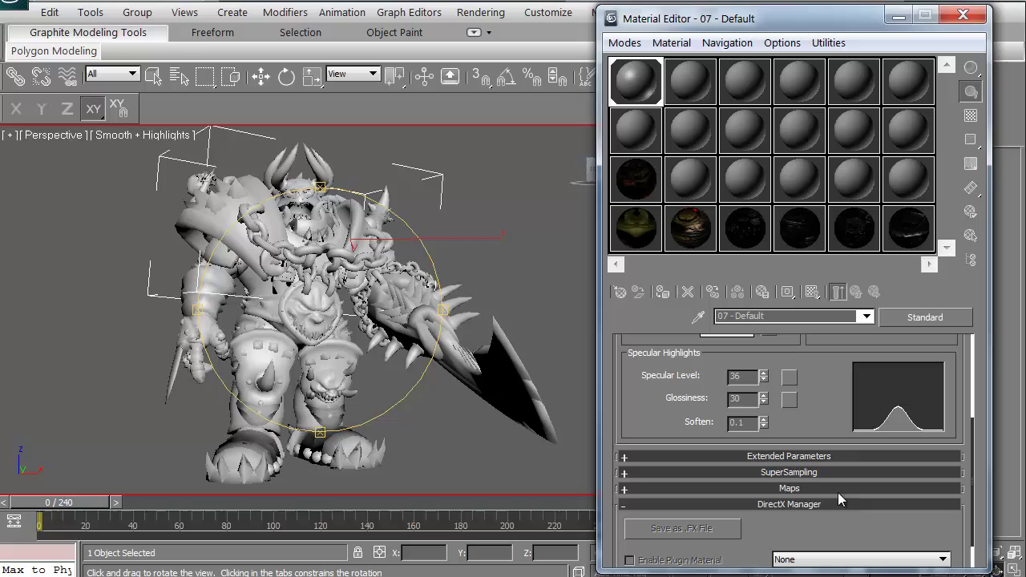
left_click(790, 456)
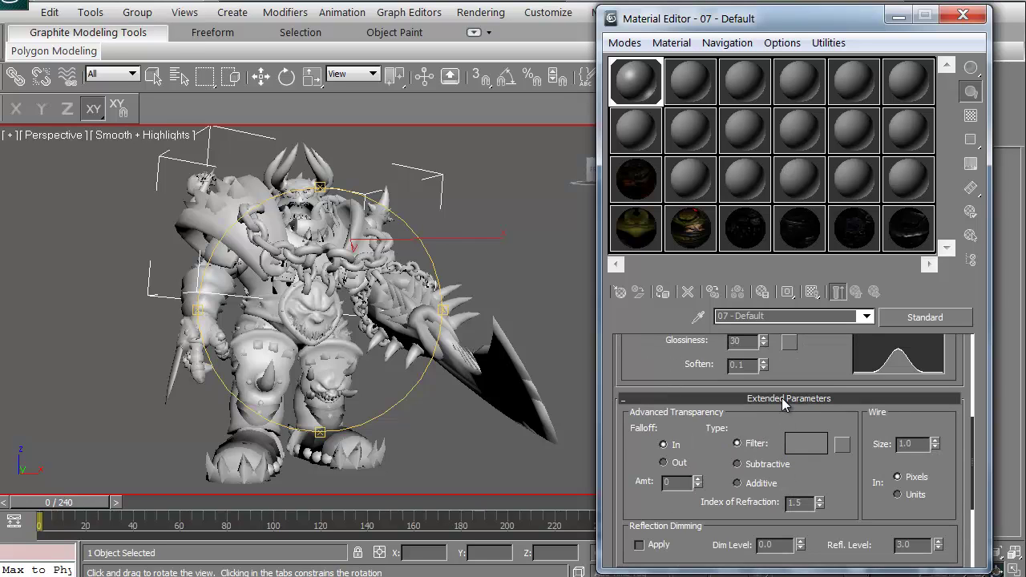
left_click(782, 398)
left_click(785, 429)
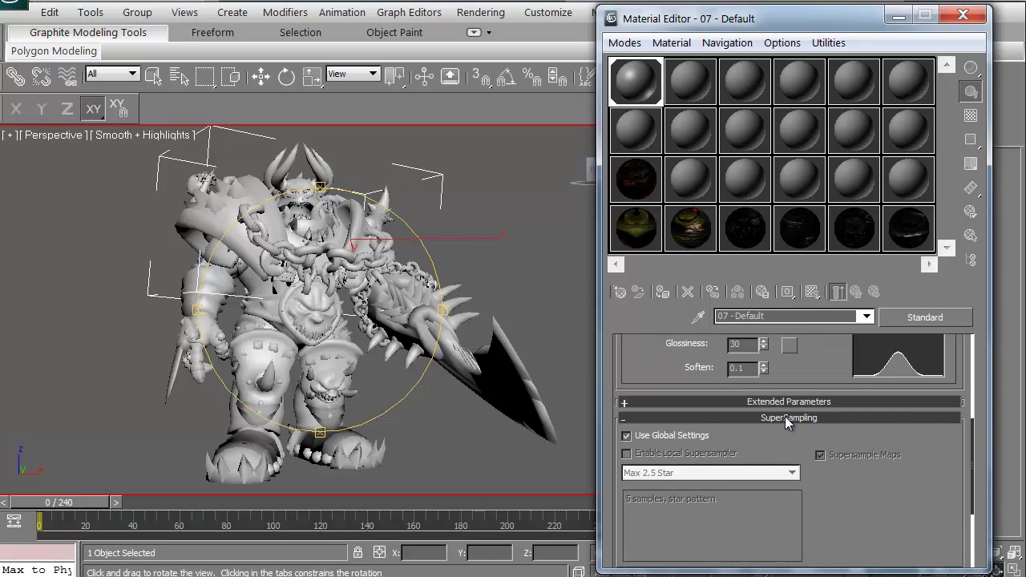
left_click(786, 418)
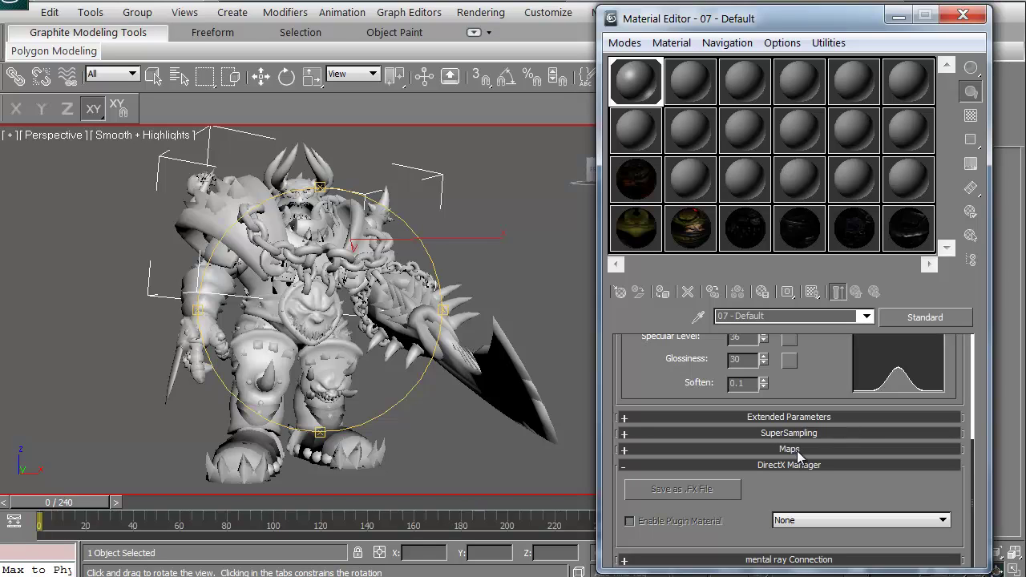
- Expand the Maps rollout, pan to its channels and toggle the Self-Illumination slot
left_click(797, 450)
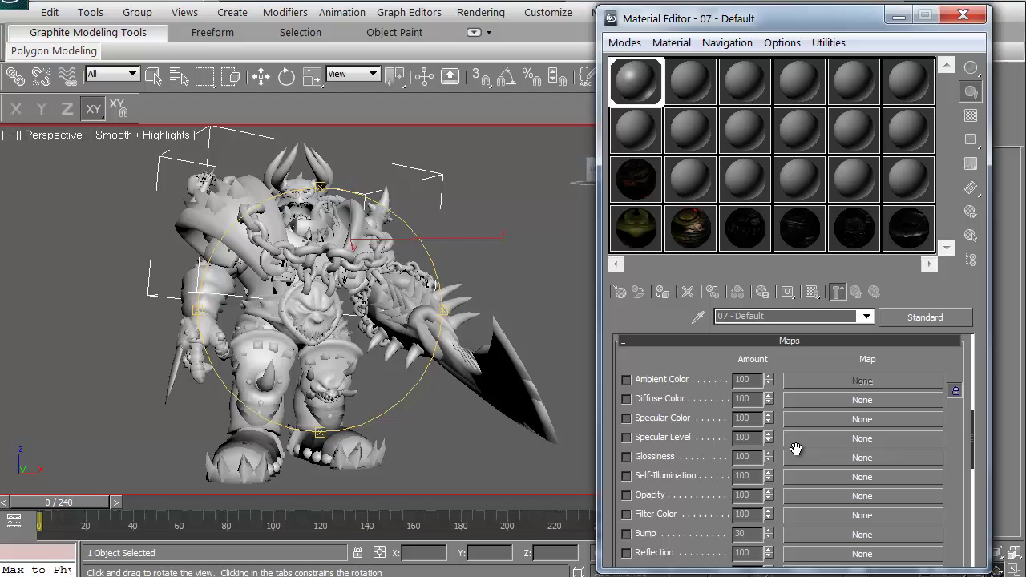
left_click_drag(930, 359, 932, 393)
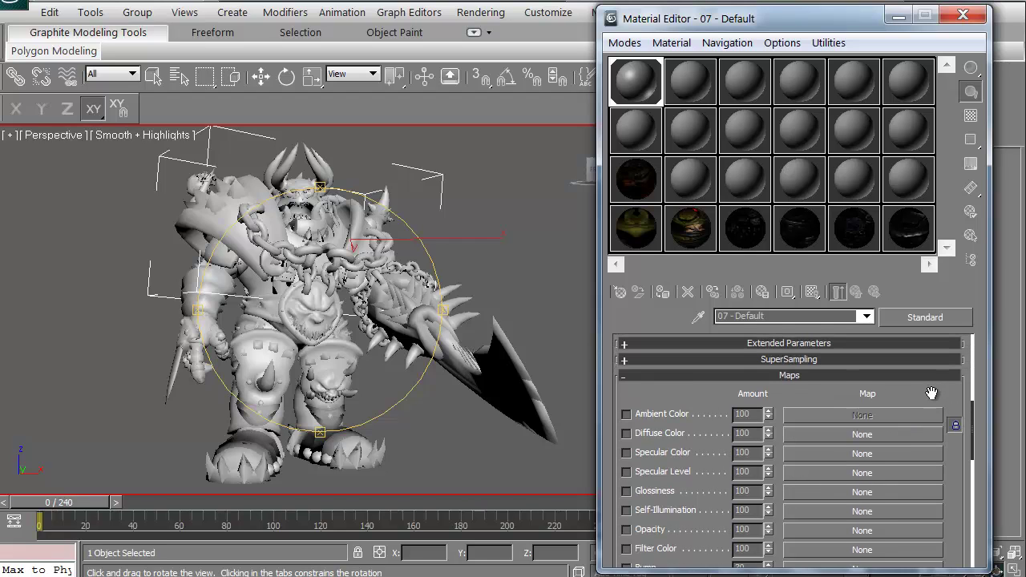
left_click(825, 377)
left_click(791, 450)
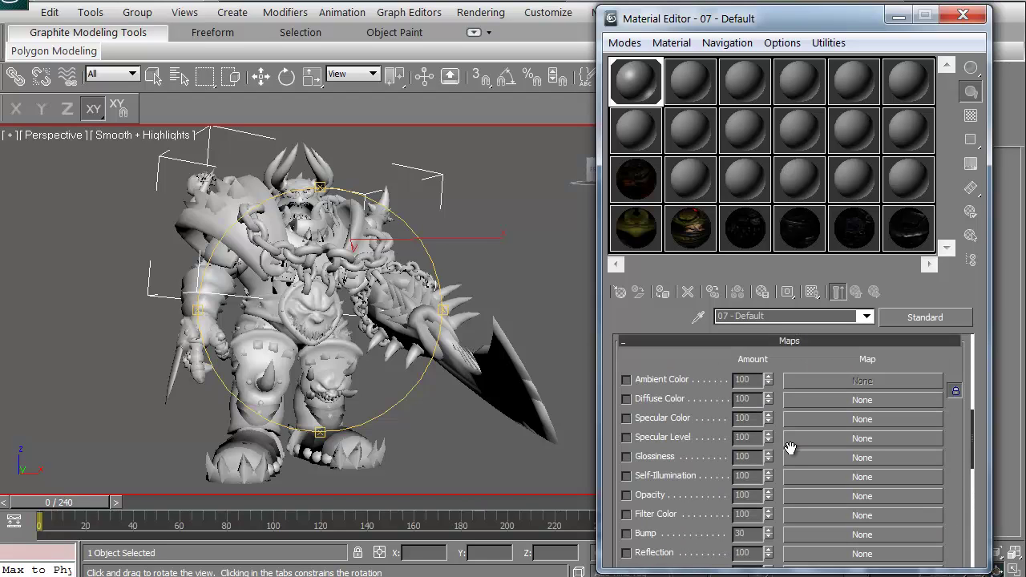
left_click_drag(794, 365, 792, 352)
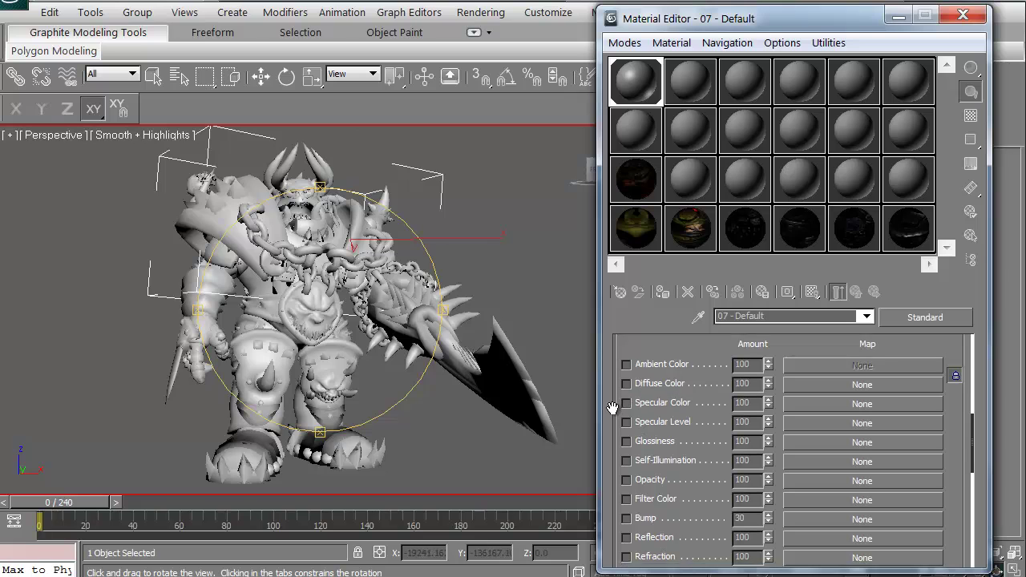
left_click_drag(636, 398, 636, 368)
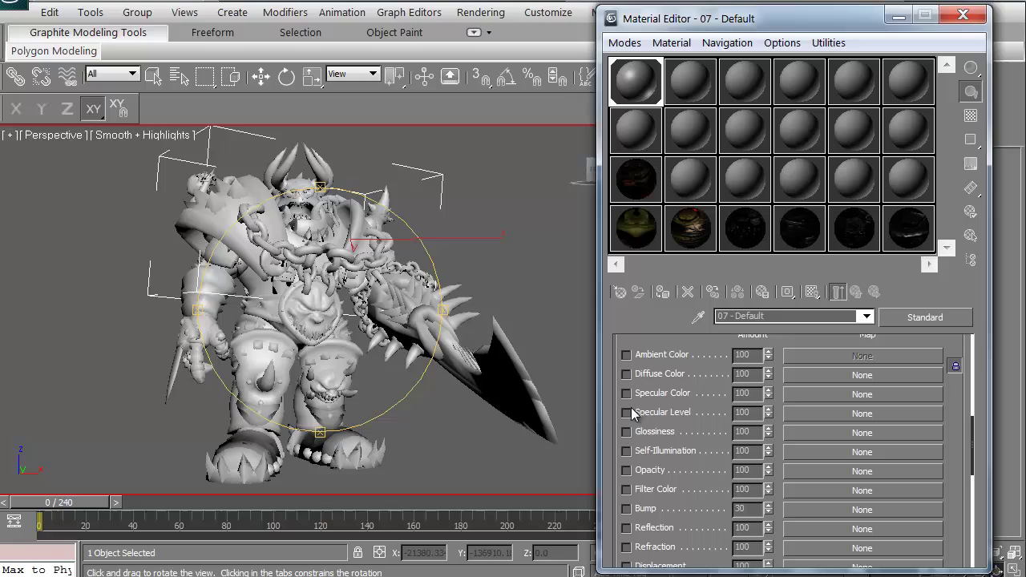
left_click(626, 452)
left_click_drag(614, 486, 613, 441)
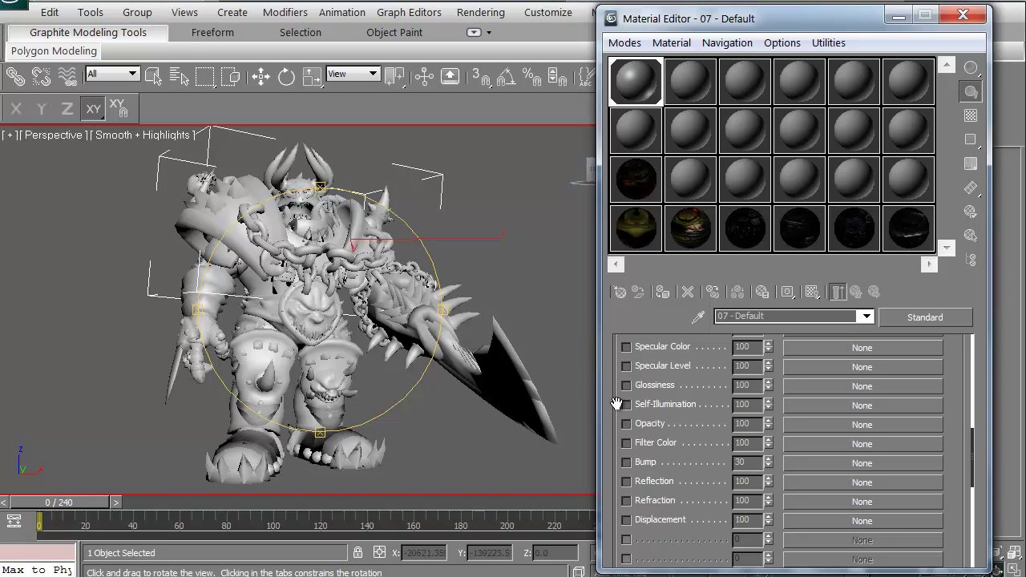
left_click_drag(620, 404, 623, 557)
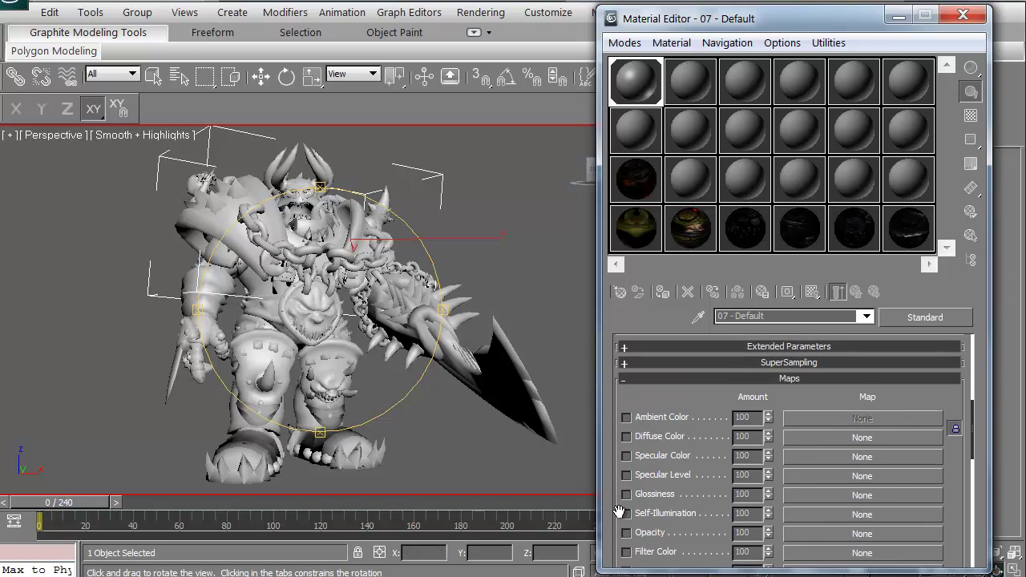
- Assign the Juggernaut Body material to the orc's body
left_click(640, 237)
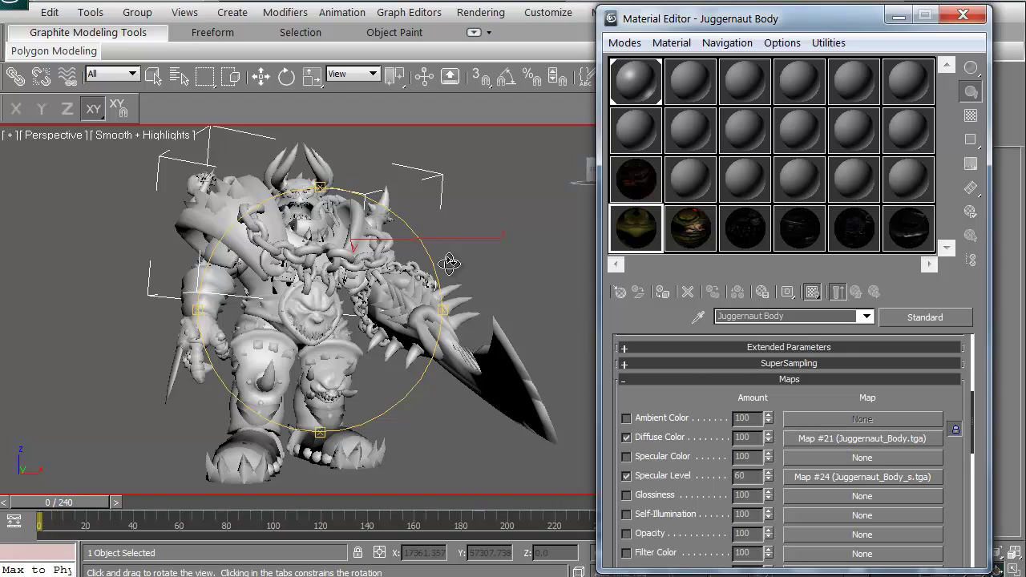
left_click(262, 76)
left_click(170, 231)
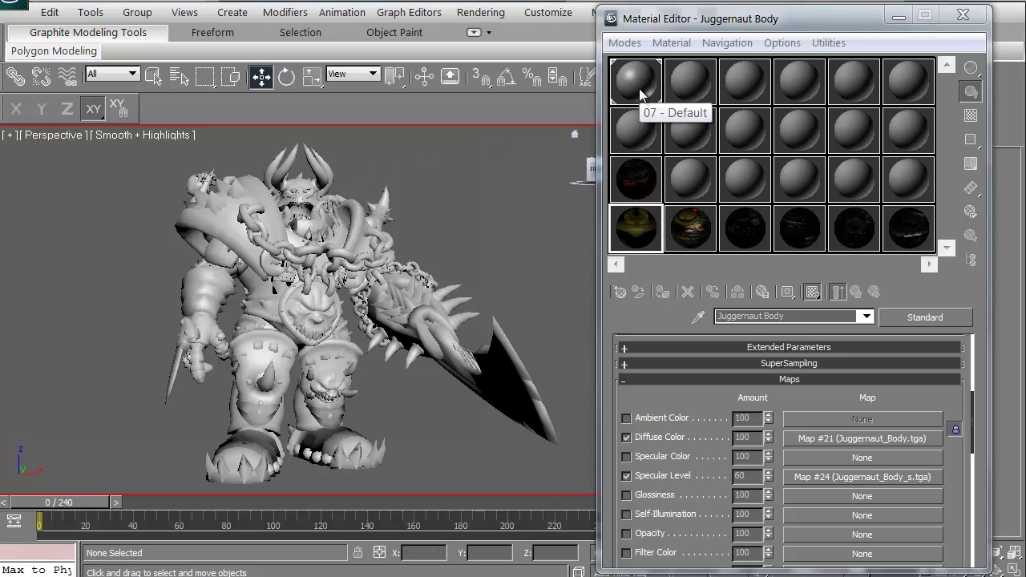
left_click(639, 231)
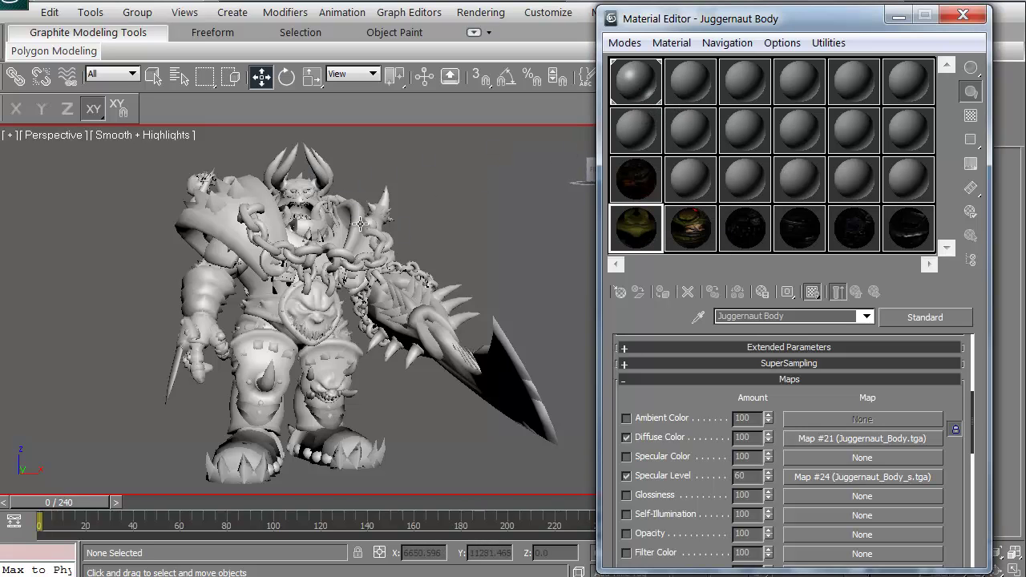
left_click(243, 278)
left_click(631, 234)
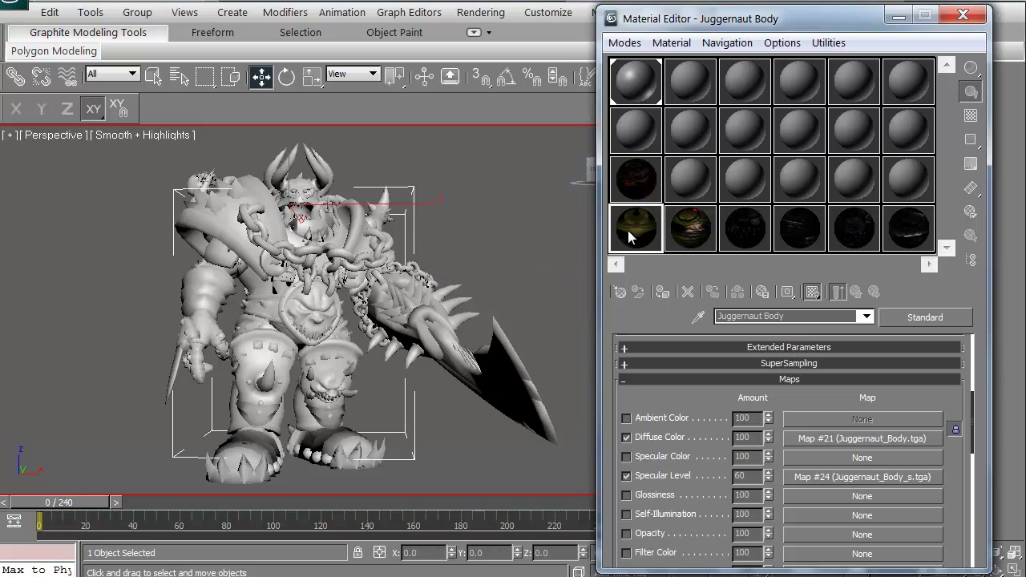
left_click(662, 294)
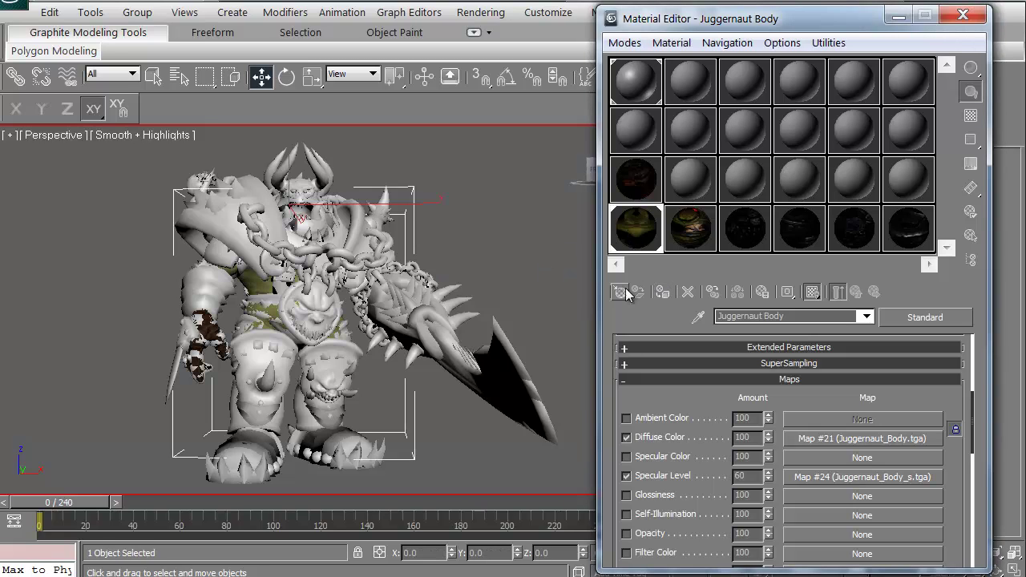
- Try the Upper, Lower, Weapon, head and Helmet+Extras materials on the selected part
left_click(213, 283)
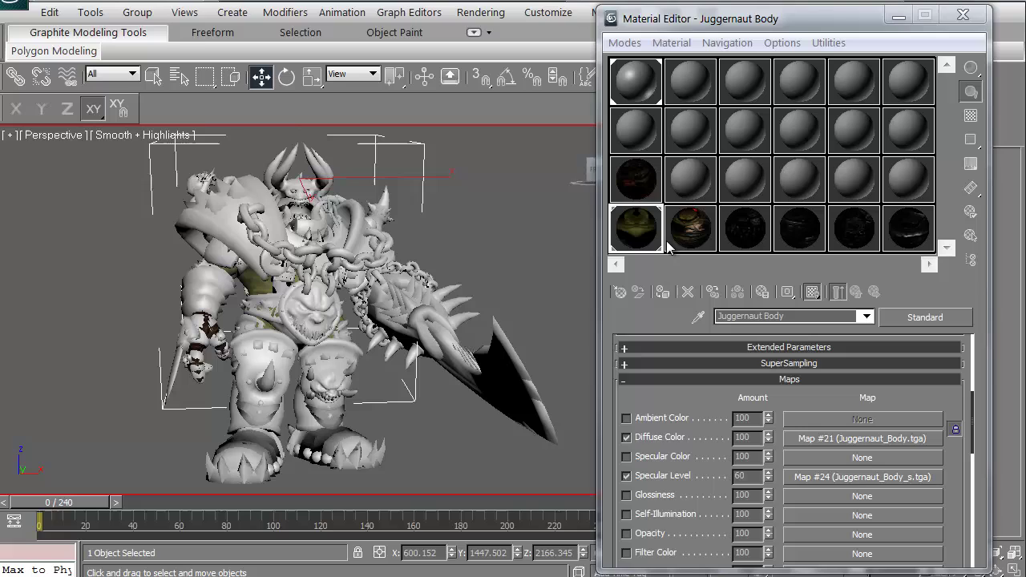
left_click(732, 233)
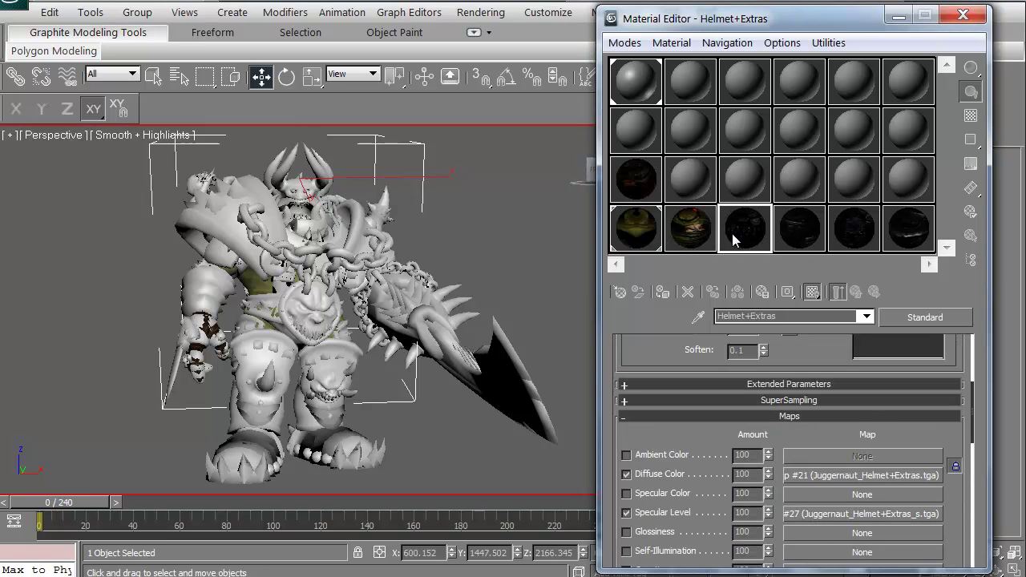
left_click(800, 239)
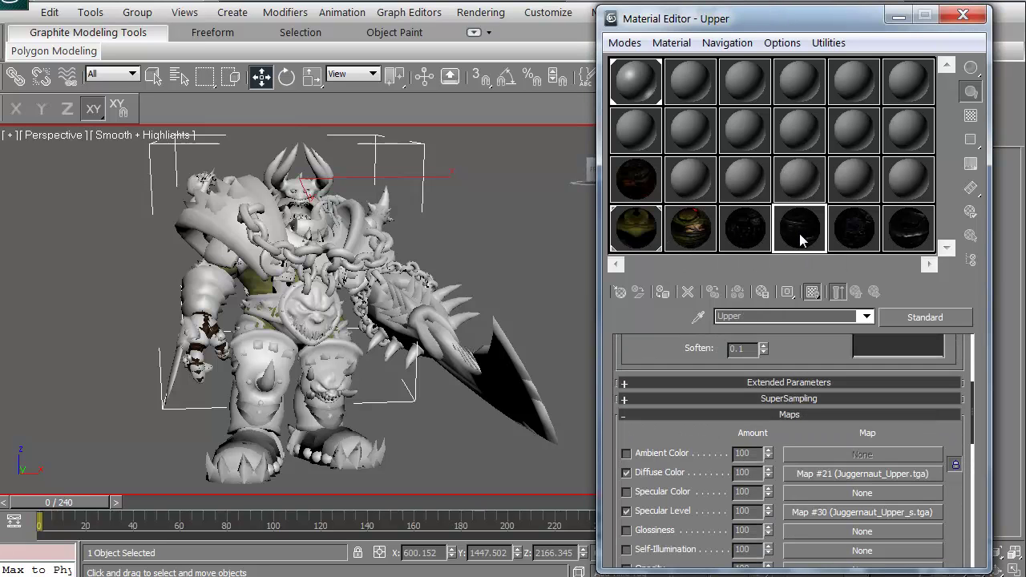
left_click(663, 294)
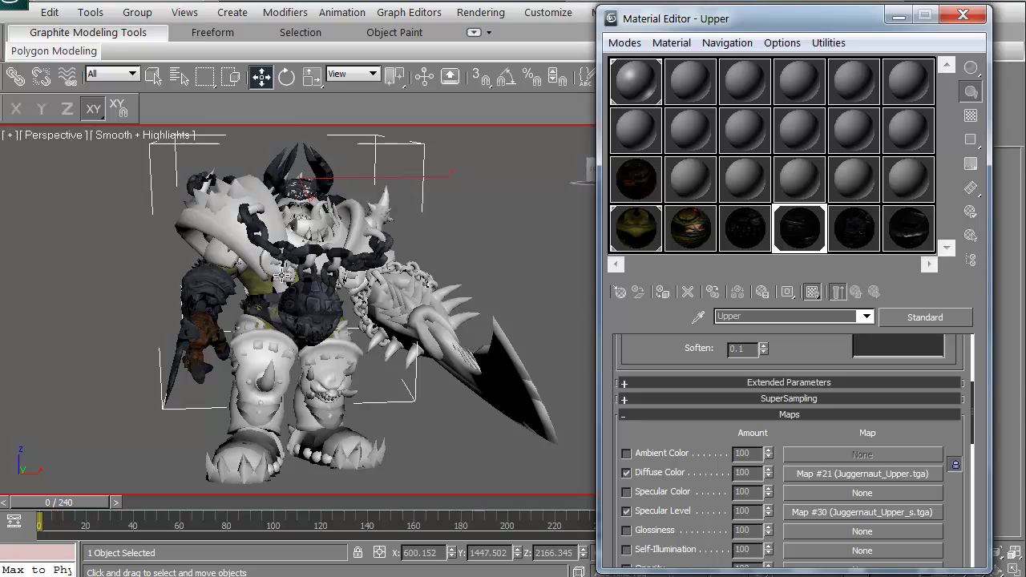
left_click(867, 224)
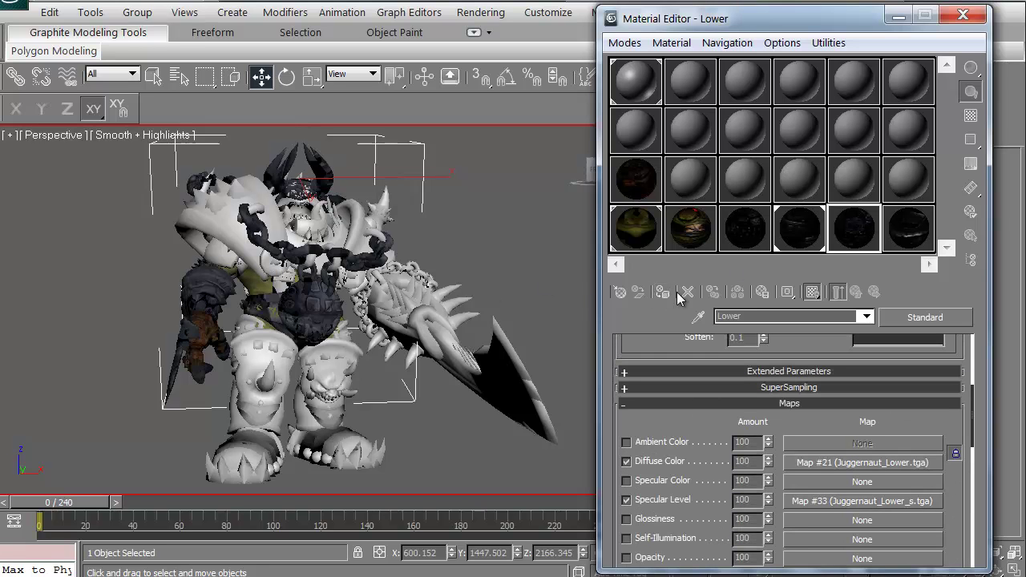
left_click(662, 293)
left_click(912, 234)
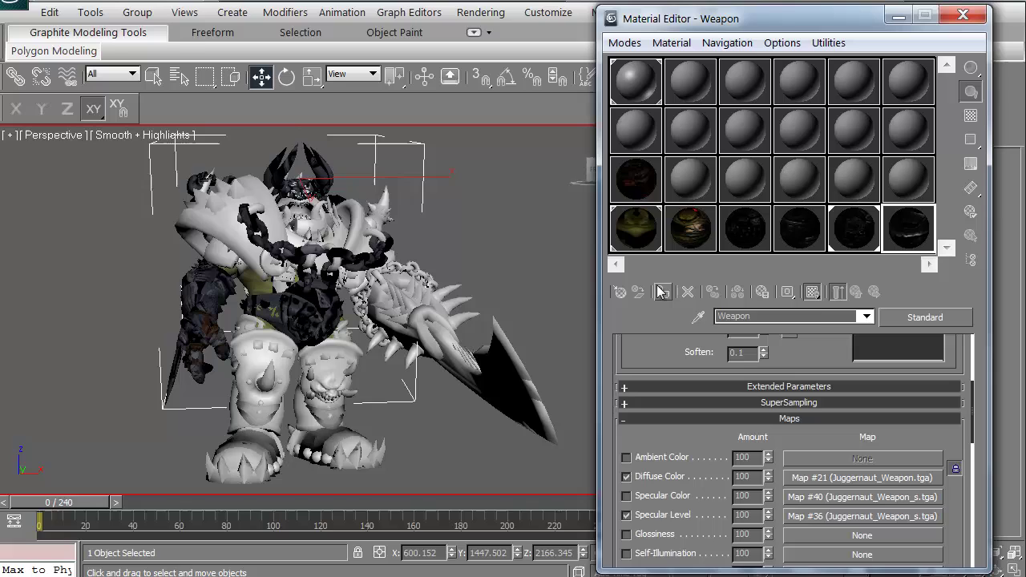
left_click(662, 293)
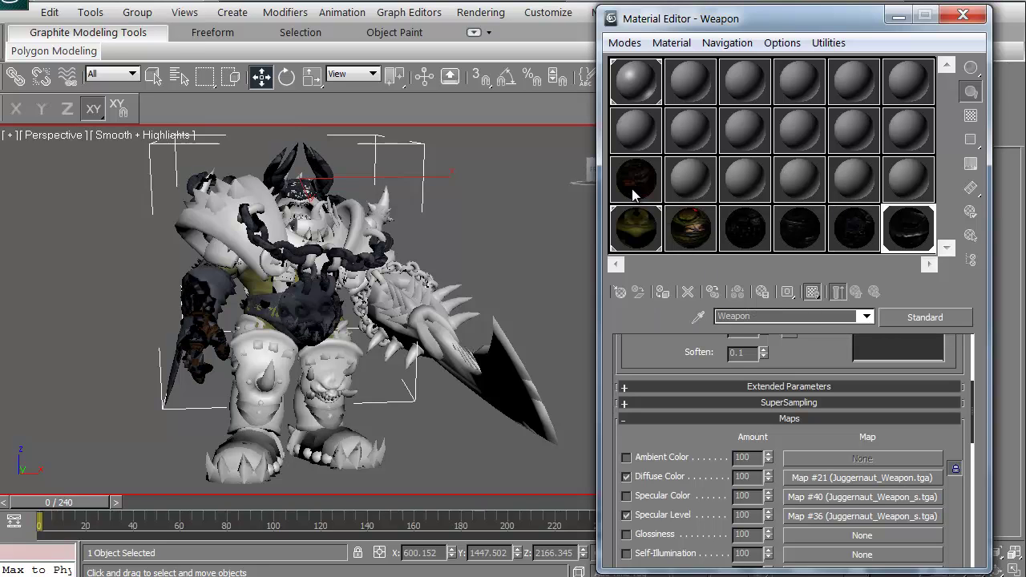
left_click(690, 237)
left_click(662, 294)
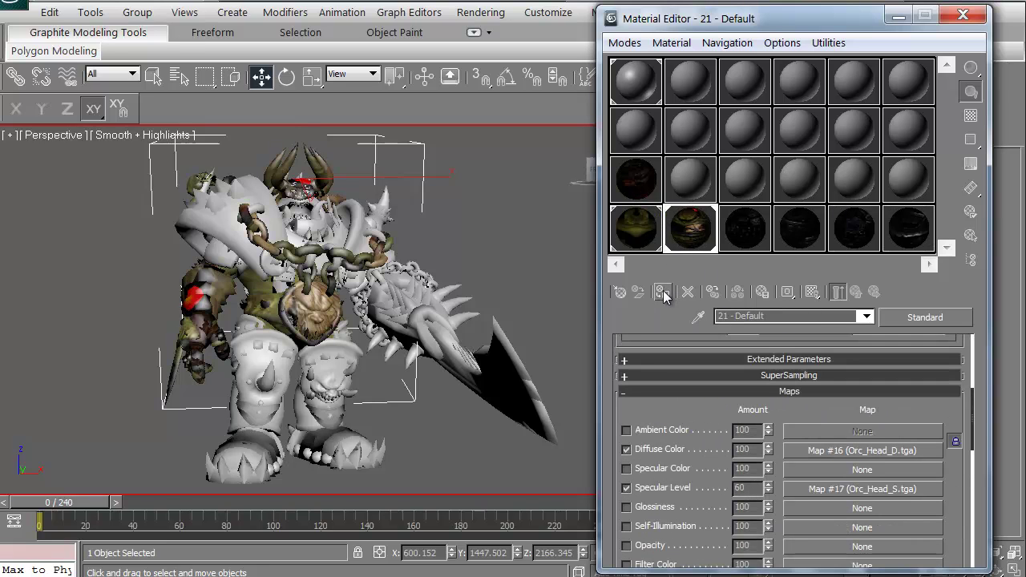
left_click(726, 240)
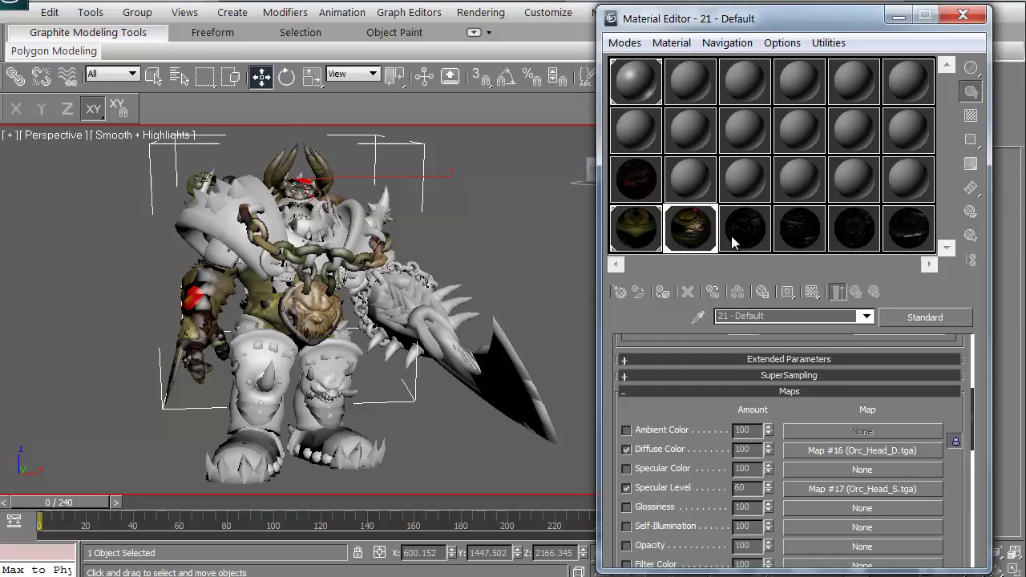
left_click(662, 294)
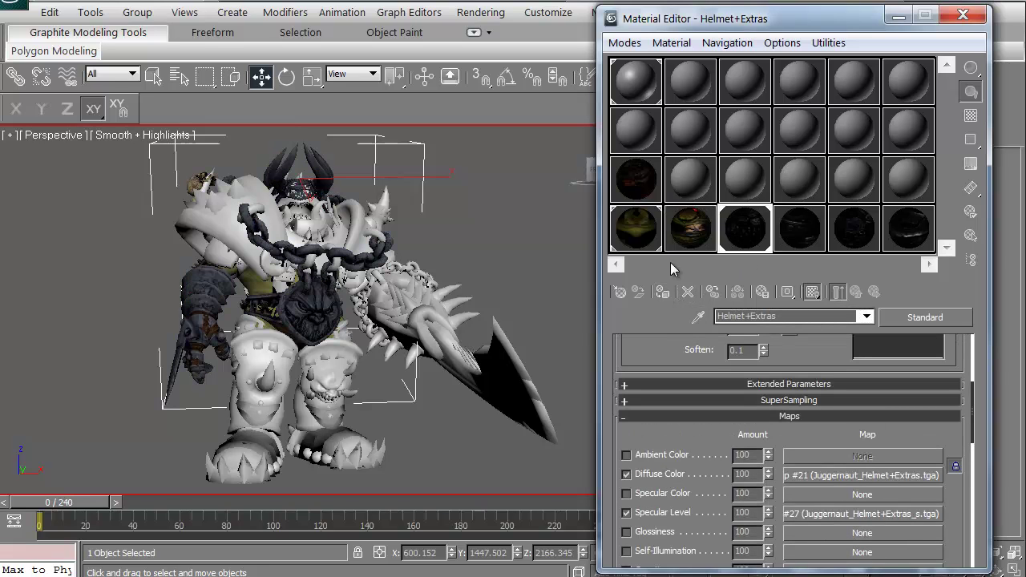
- Assign the 21 - Default material to the head and Upper to the upper body
left_click(320, 220)
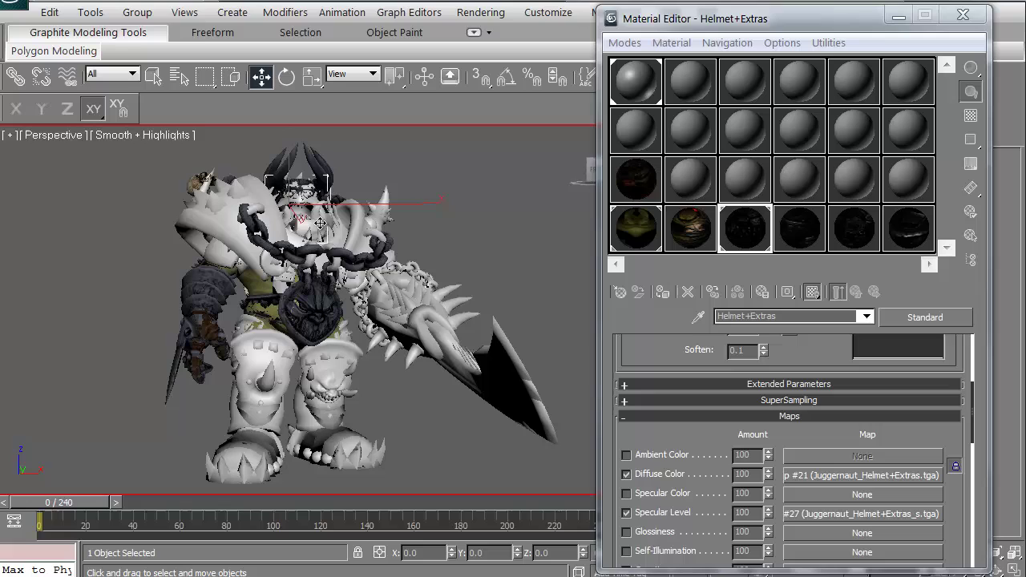
left_click(628, 228)
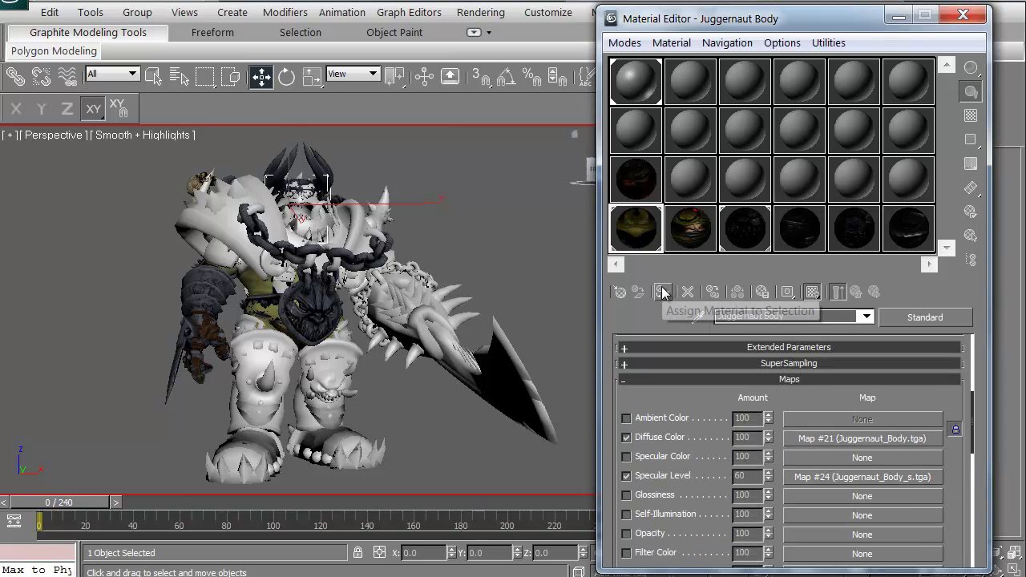
left_click(677, 240)
left_click(662, 292)
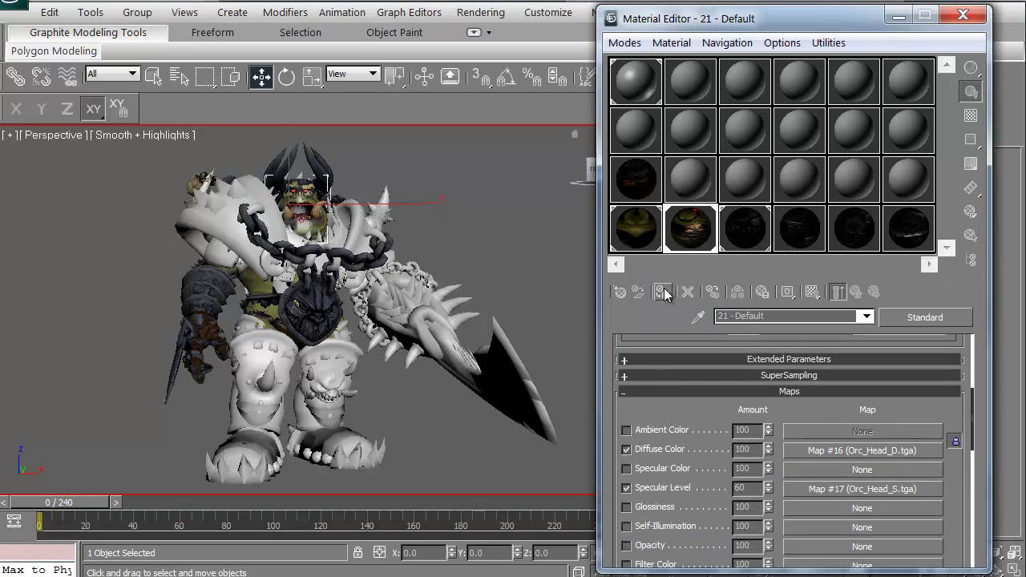
left_click(356, 231)
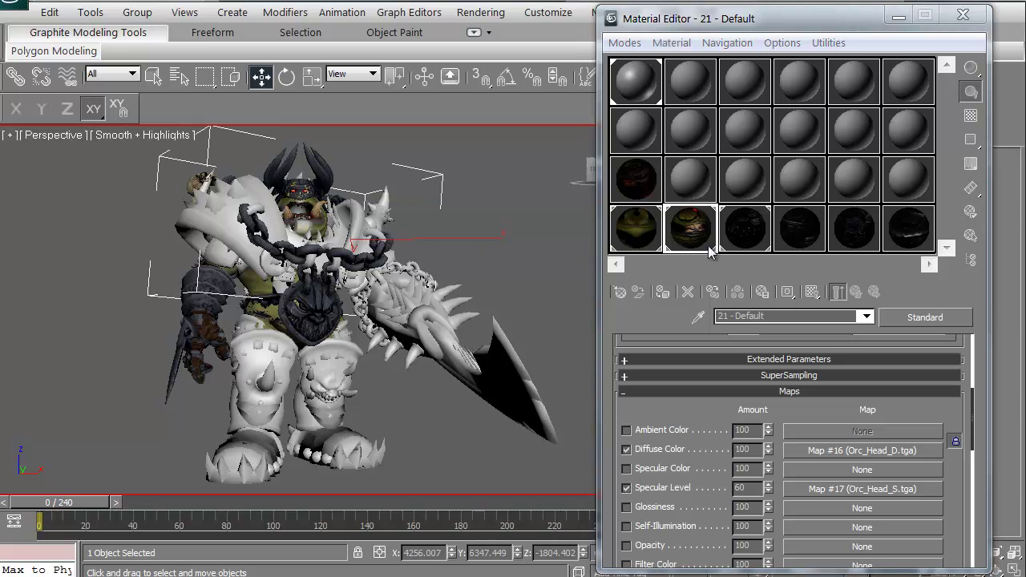
left_click(793, 238)
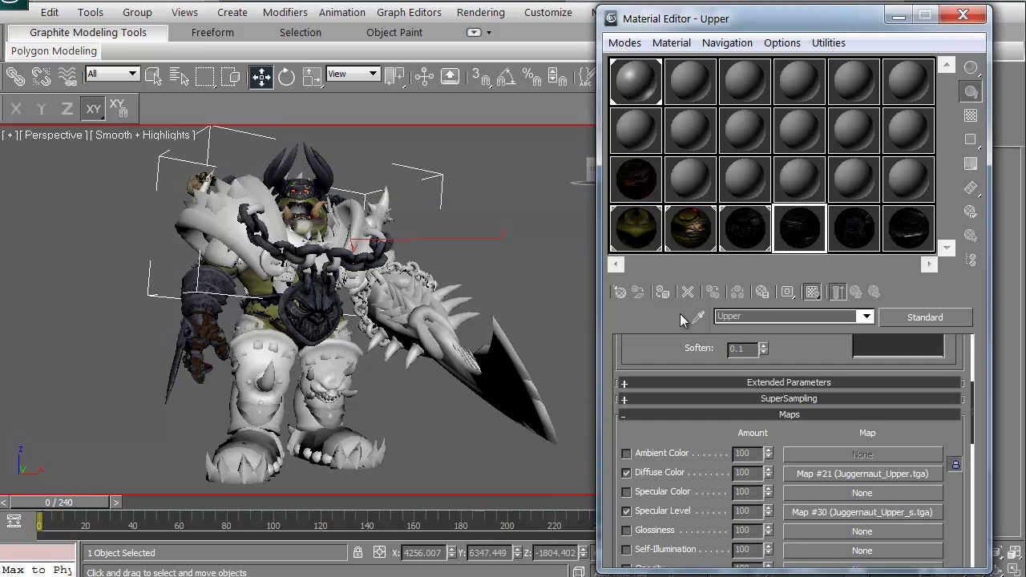
left_click(662, 293)
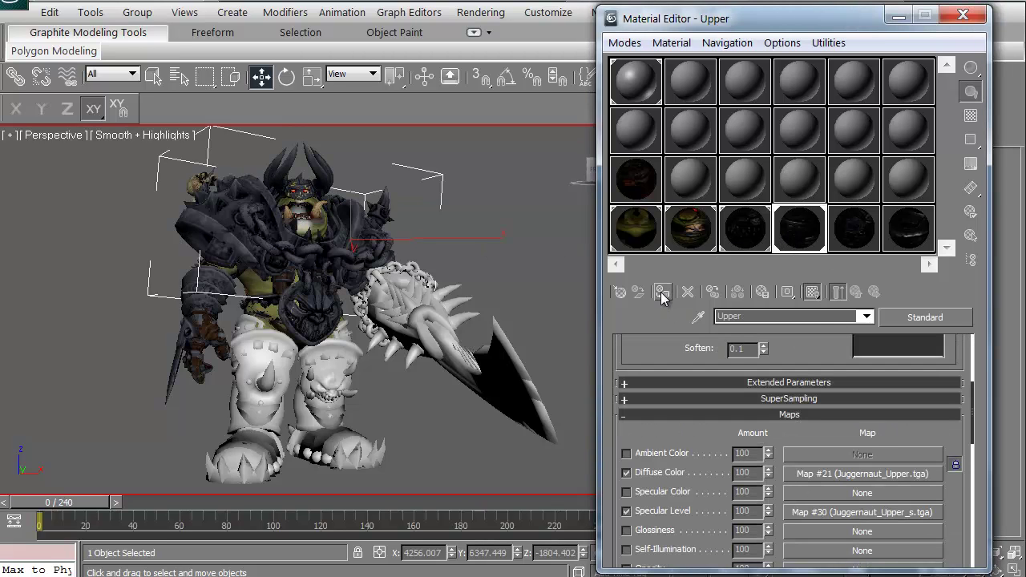
- Assign Weapon to the weapon and Lower to the lower body, then deselect
left_click(405, 299)
left_click(903, 237)
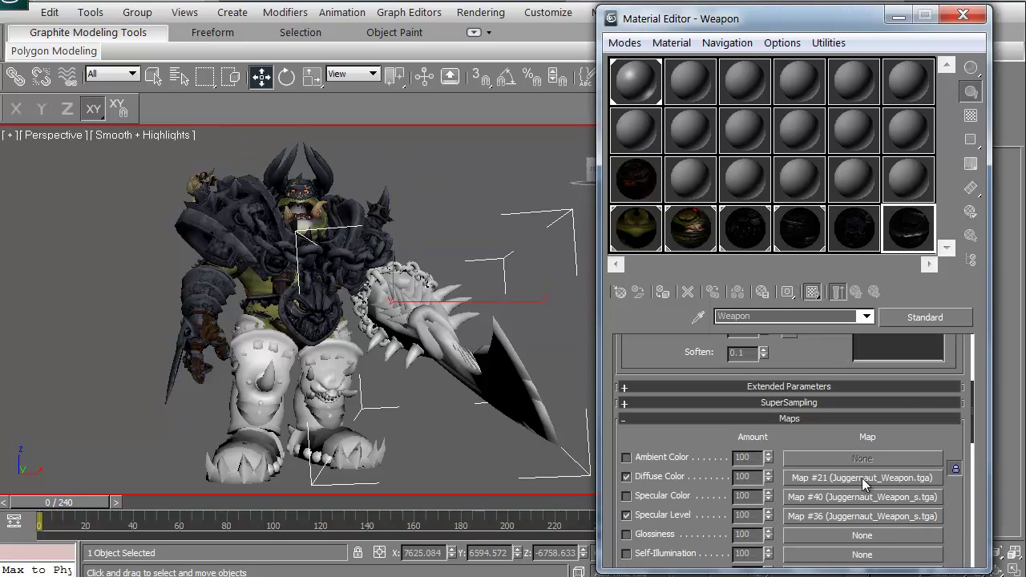
left_click(663, 293)
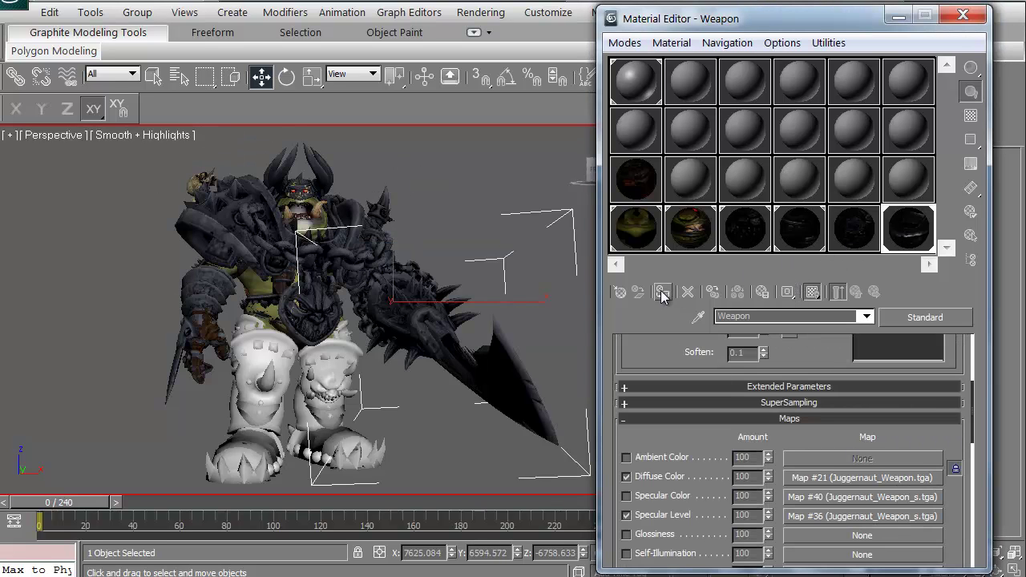
left_click(340, 358)
left_click(838, 239)
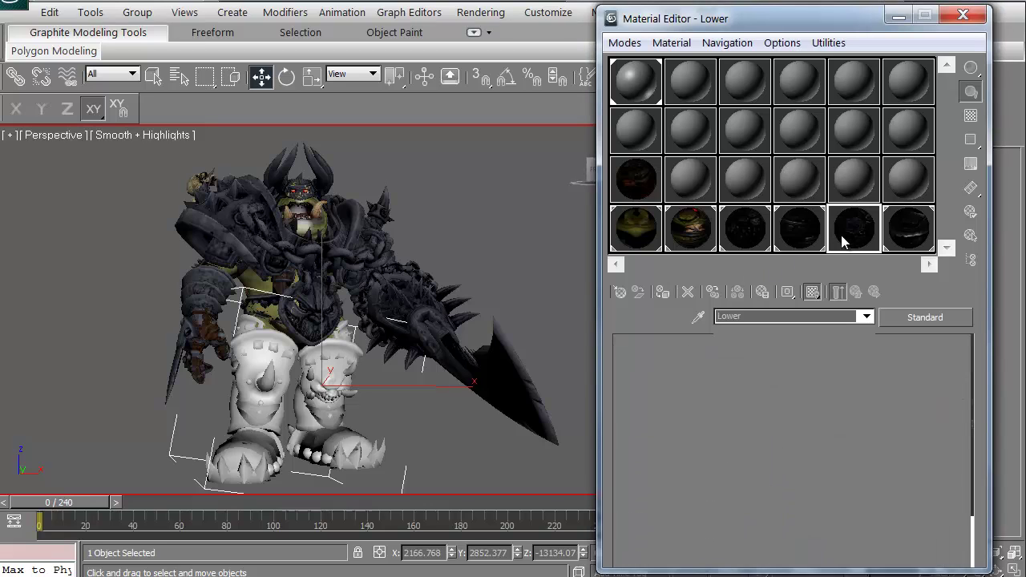
left_click(663, 294)
left_click(99, 323)
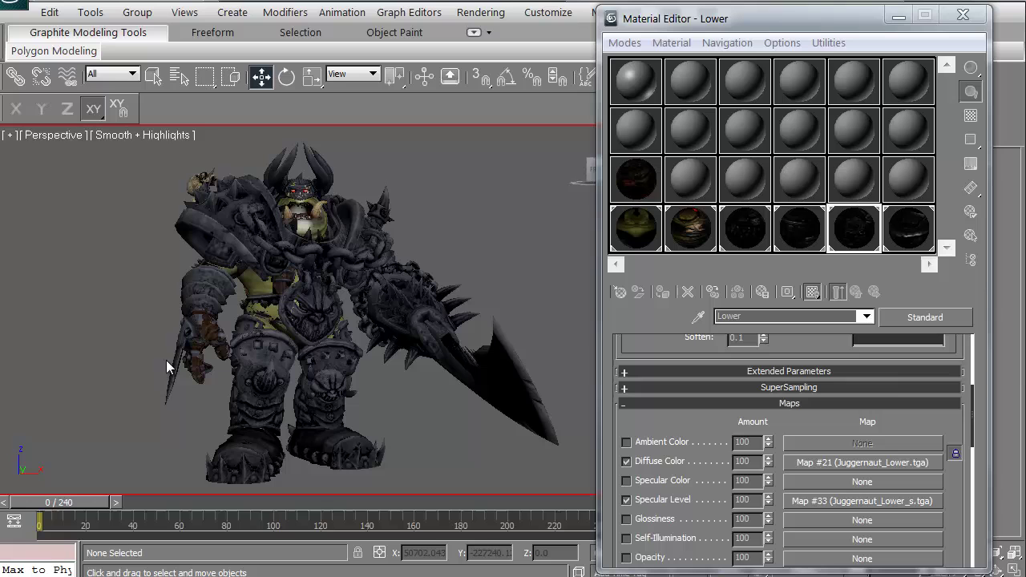
- Turn Edged Faces back on and select the 07 - Default material
key("F4")
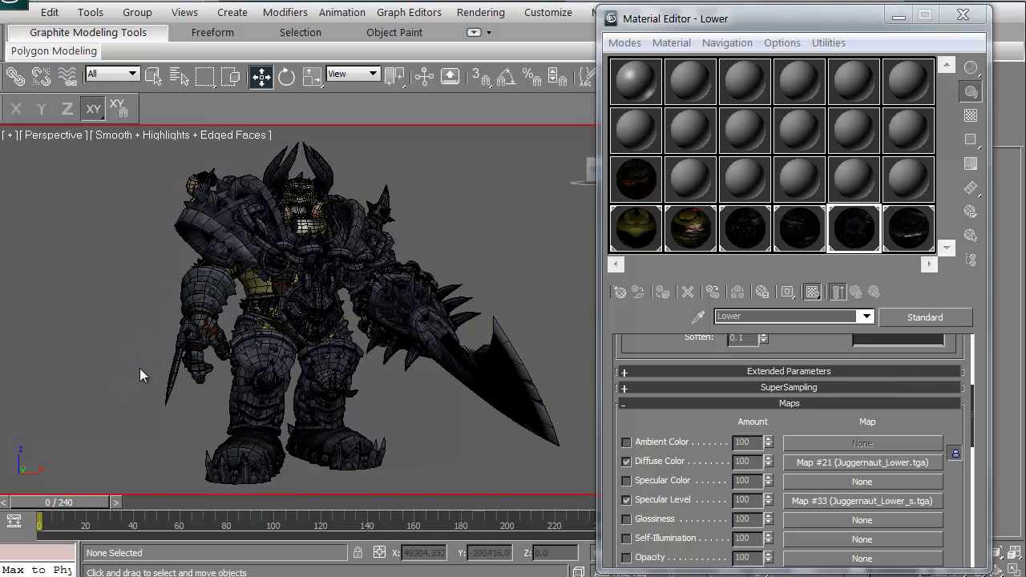
middle_click_drag(139, 368, 151, 348, "alt")
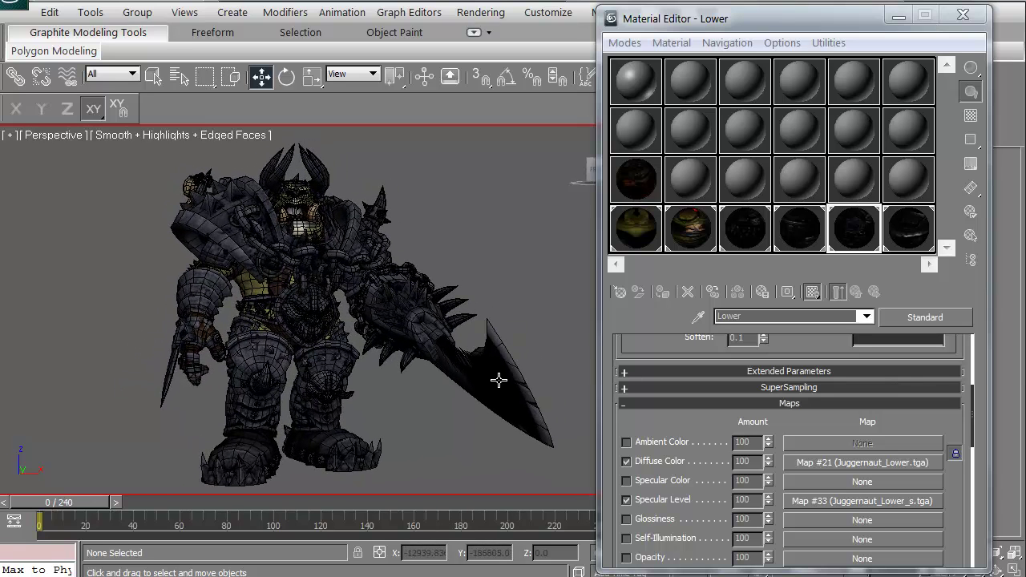
left_click(635, 128)
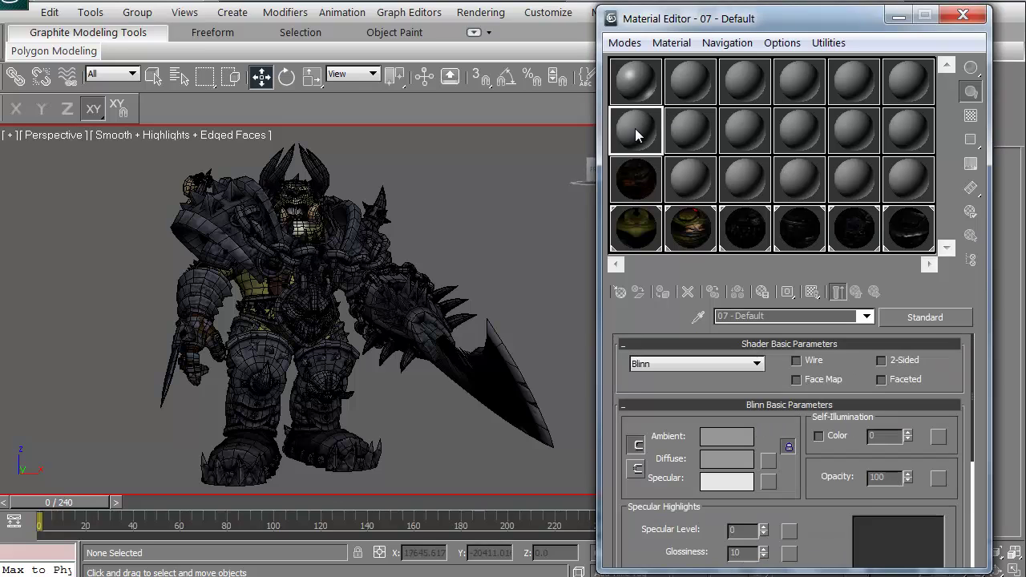
left_click_drag(624, 499, 625, 387)
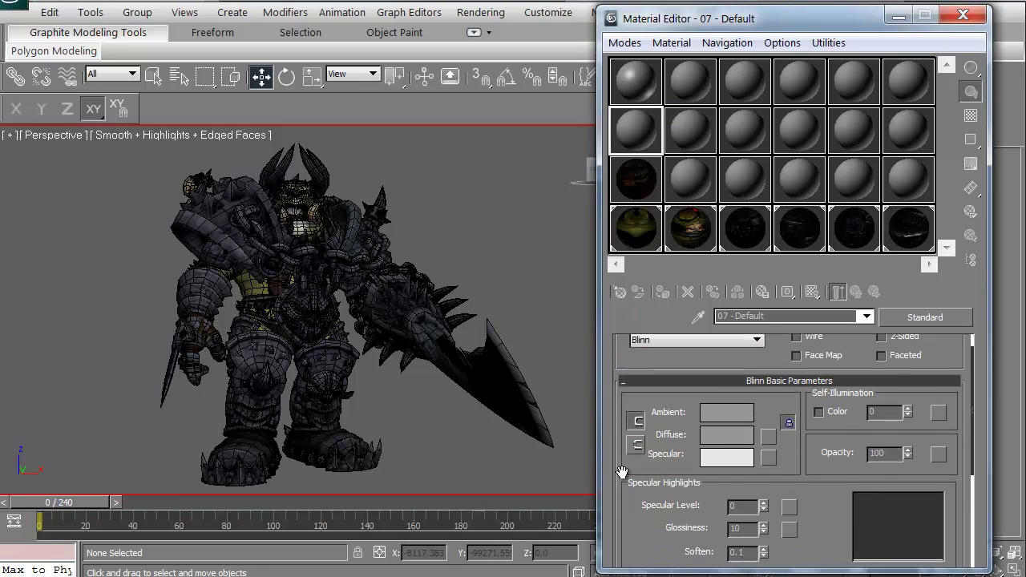
scroll(625, 388, "down", 2)
- Enable the Diffuse Color channel in the Maps rollout and bring up its map browser
left_click(808, 475)
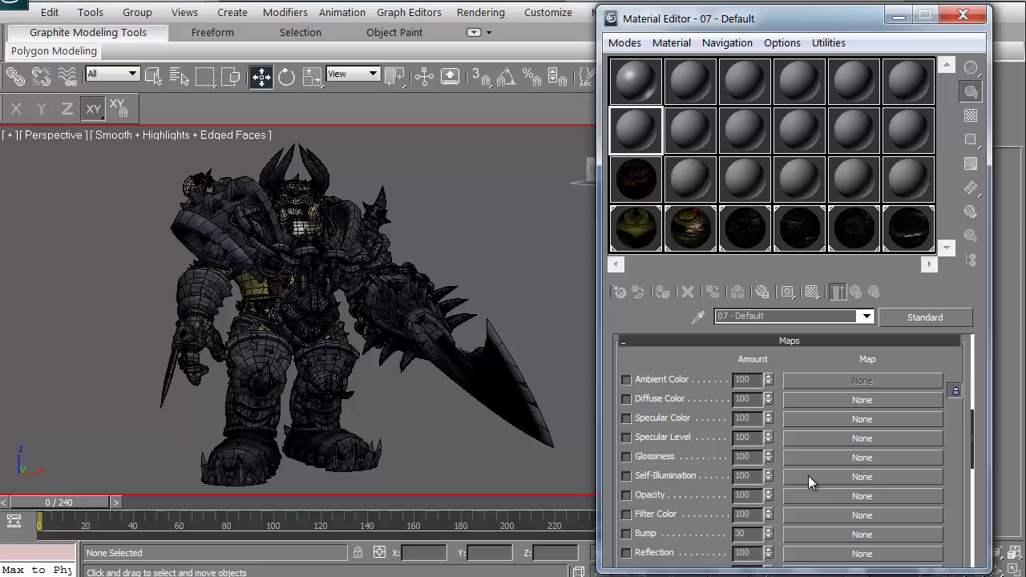
left_click_drag(617, 454, 618, 443)
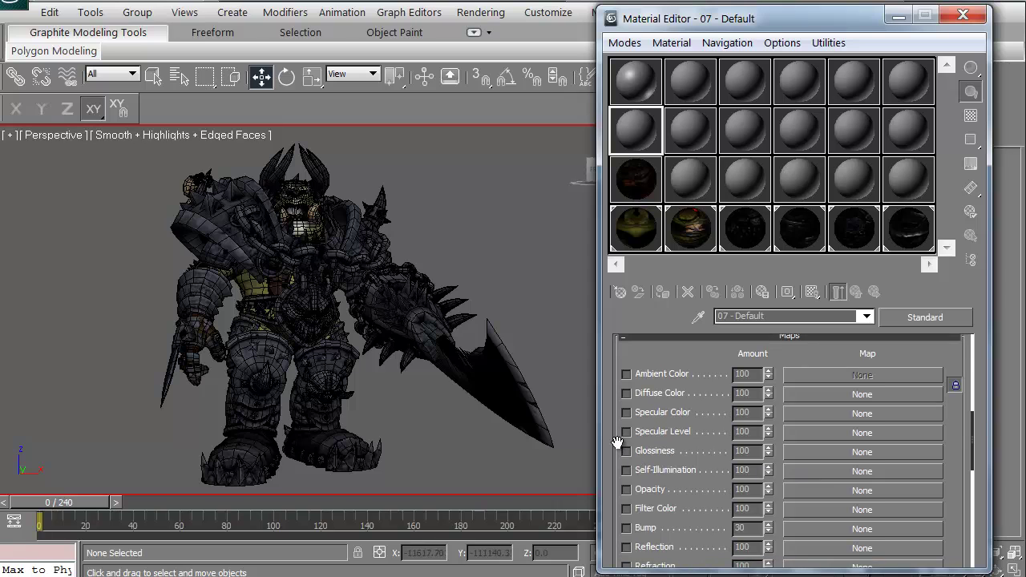
left_click(627, 394)
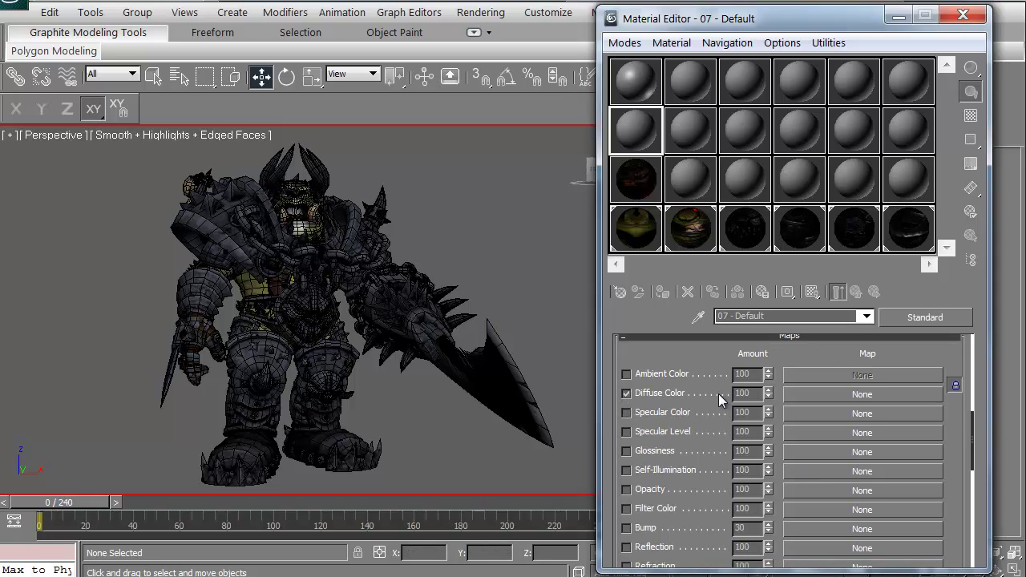
left_click(855, 392)
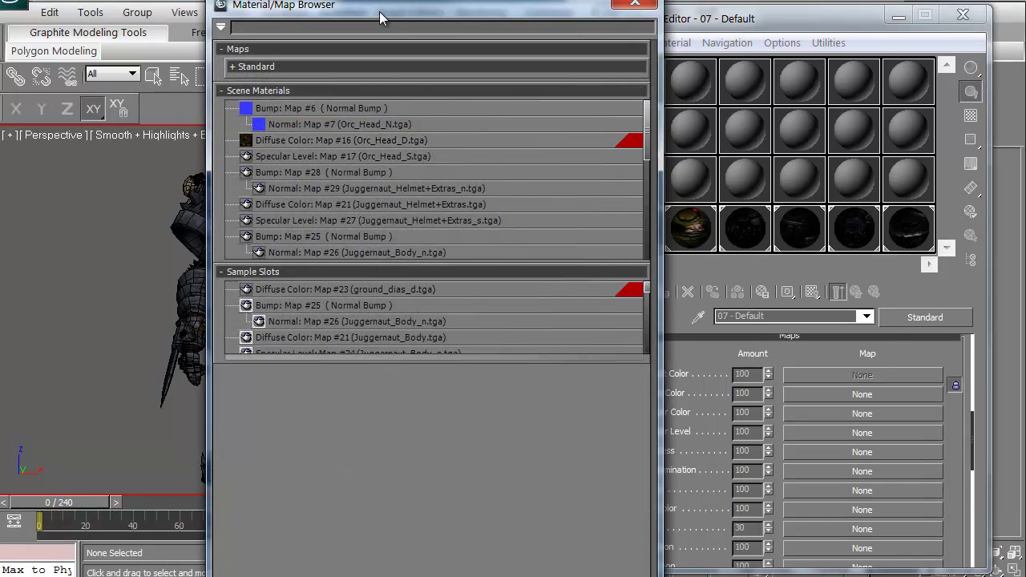
- Choose Bitmap from the Standard map types for the diffuse colour channel
left_click_drag(379, 11, 368, 0)
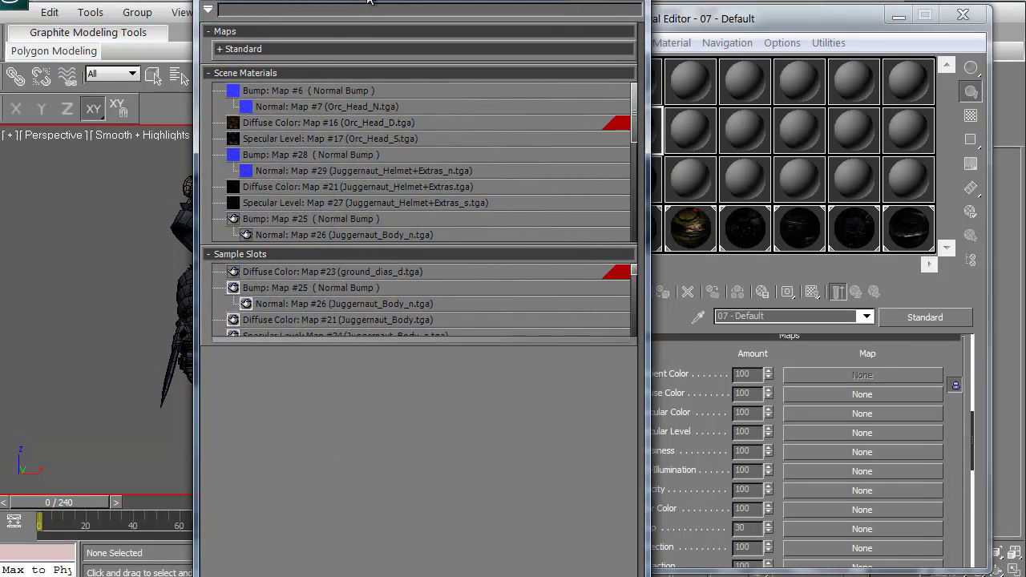
left_click(273, 45)
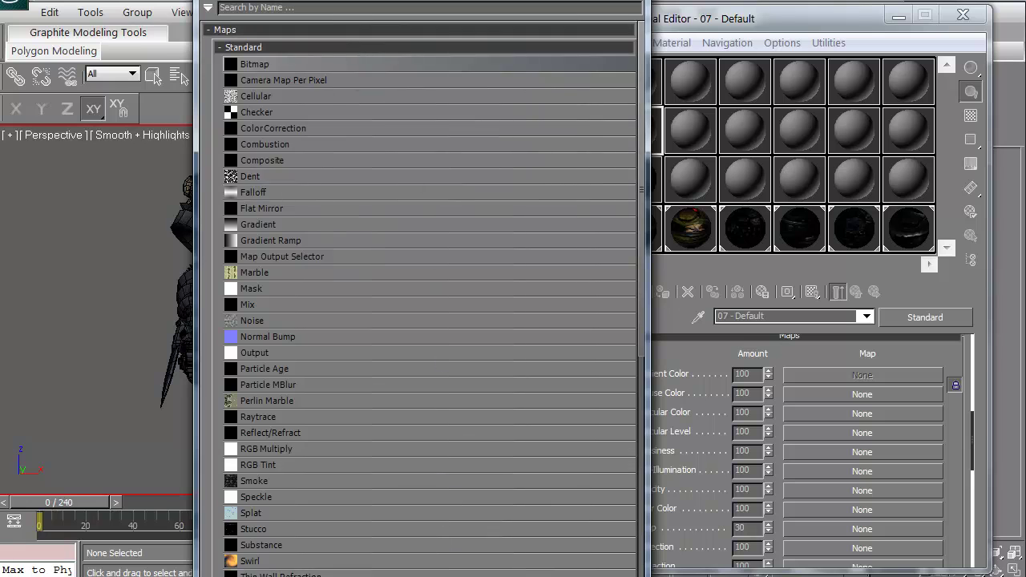
left_click_drag(440, 576, 441, 560)
left_click(505, 541)
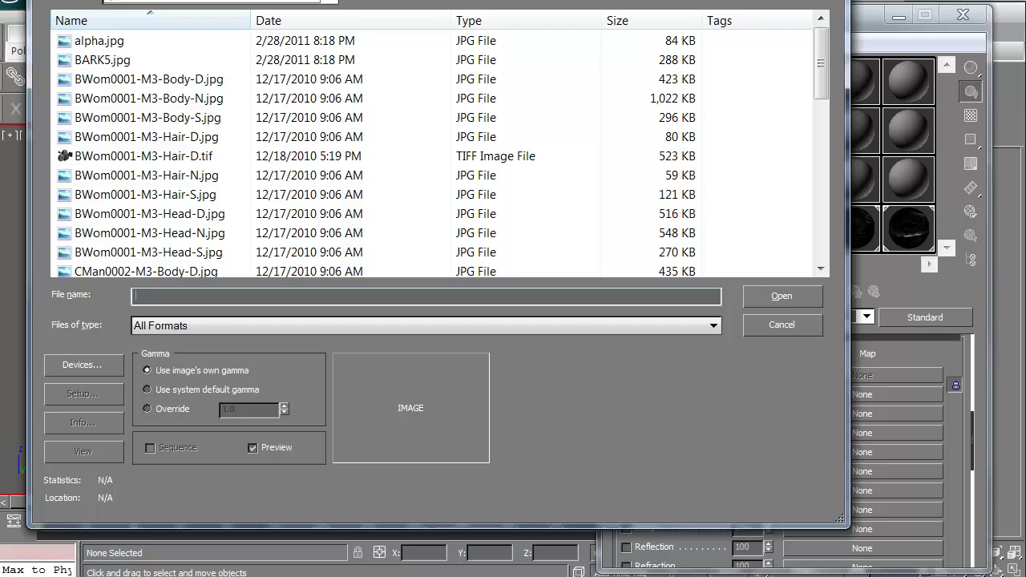
- Preview the textures and load CMan0002-M3-Body-D.jpg as the diffuse bitmap
left_click(162, 84)
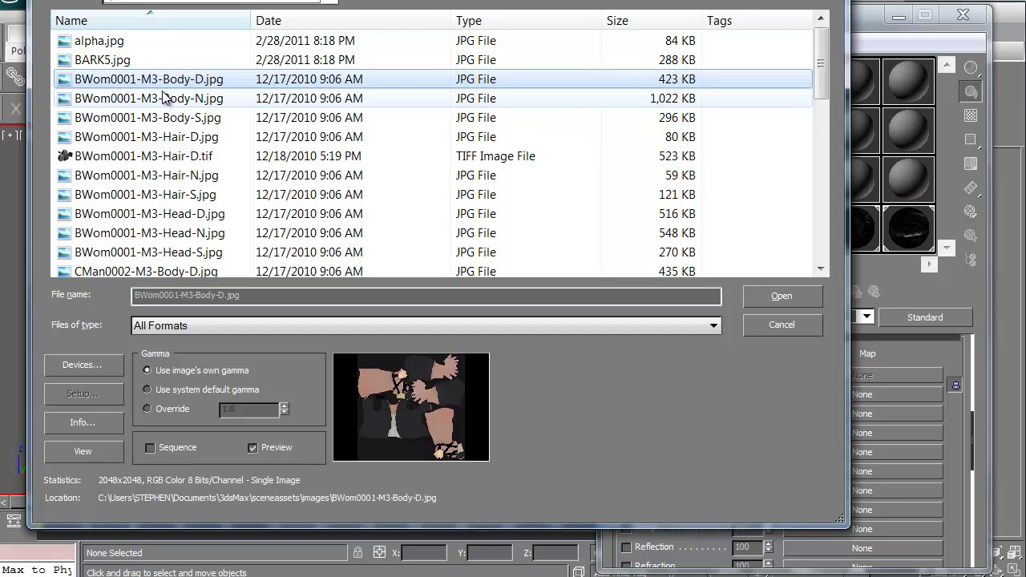
left_click(162, 137)
left_click(163, 176)
left_click(158, 156)
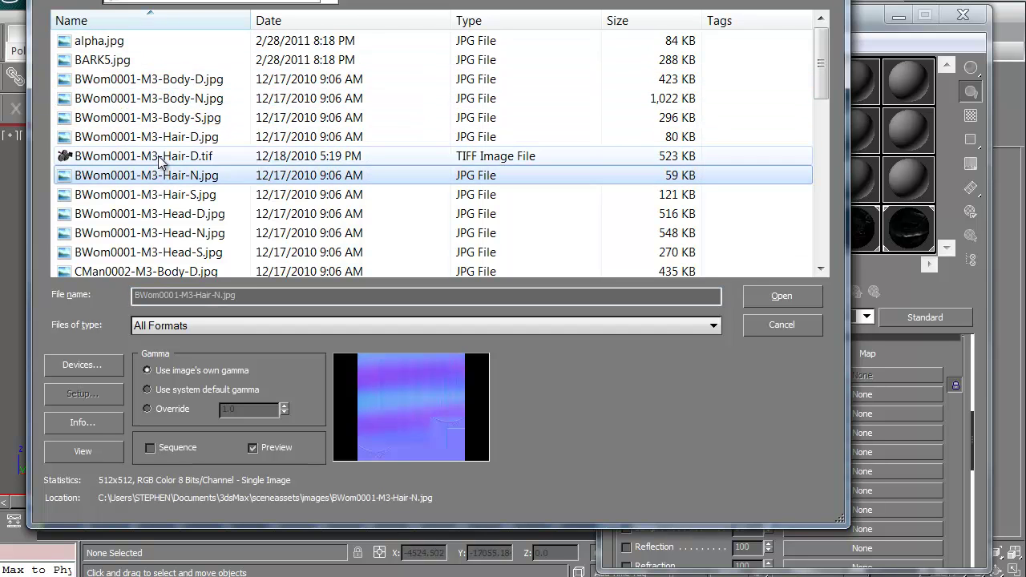
left_click(153, 232)
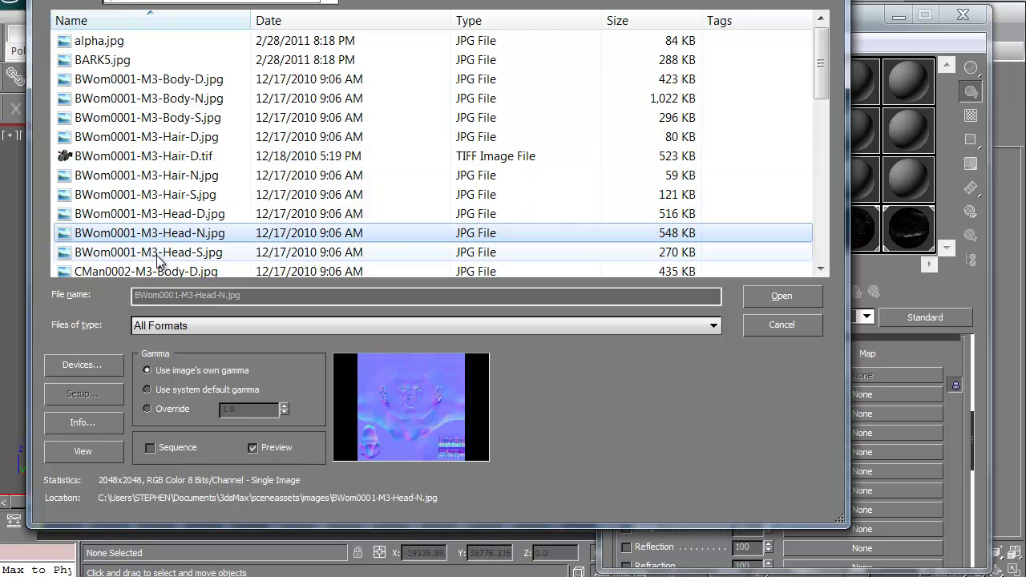
left_click(161, 272)
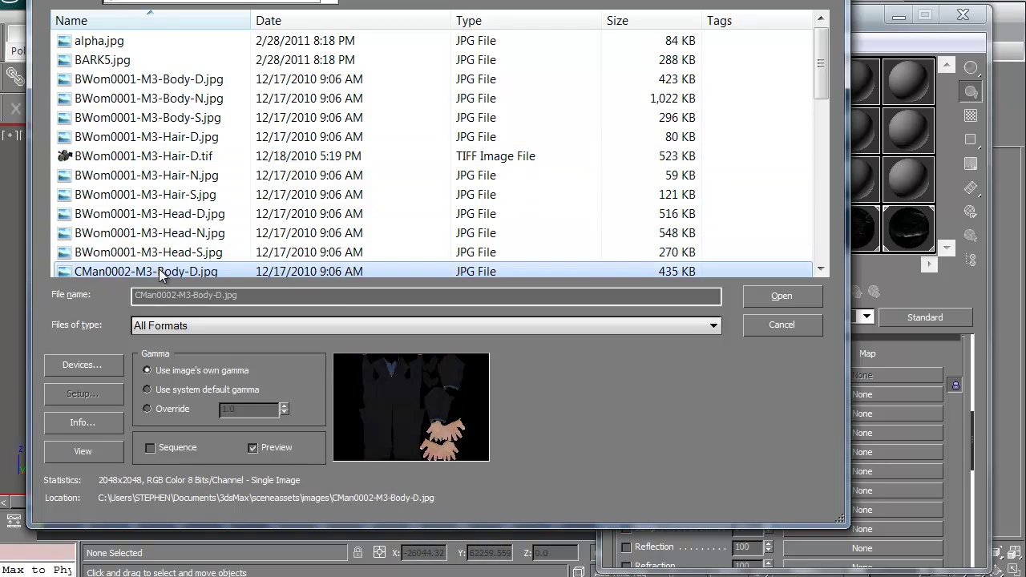
left_click(772, 290)
left_click_drag(633, 468, 634, 370)
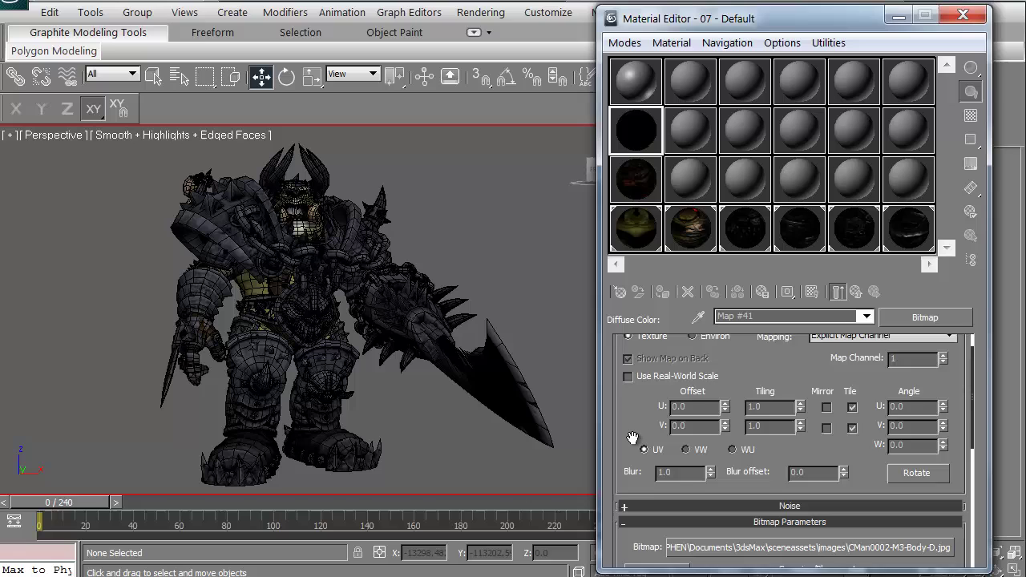
left_click_drag(633, 406, 619, 502)
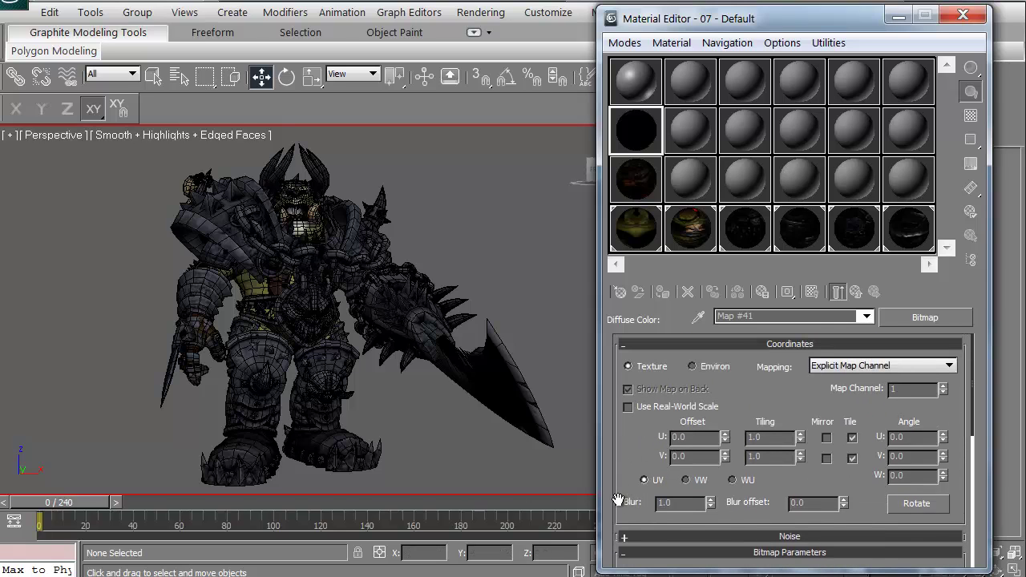
- Load a BWom0001-M3-Head-S.jpg bitmap into the 07 - Default Specular Level slot
left_click(856, 293)
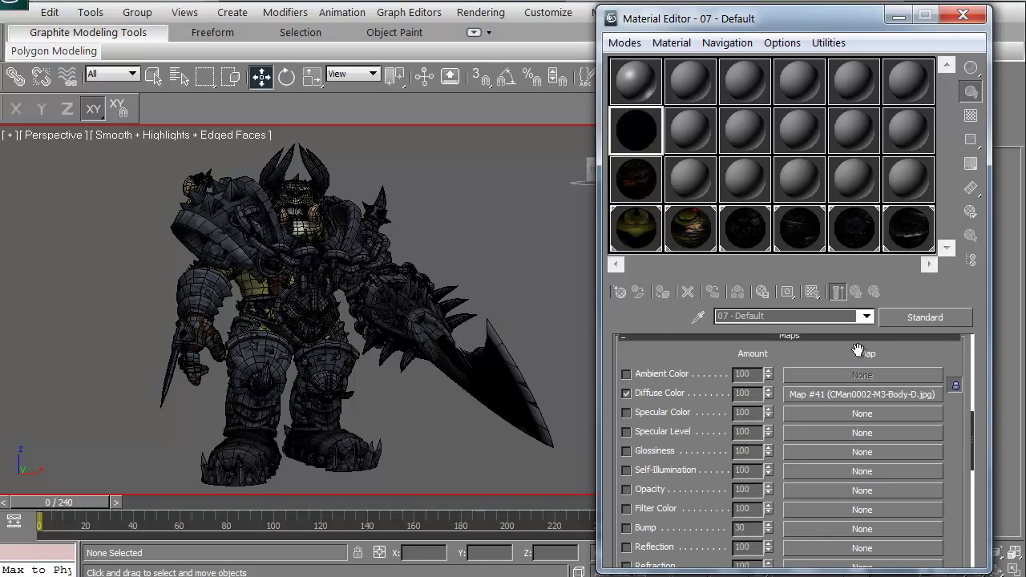
left_click_drag(853, 351, 845, 350)
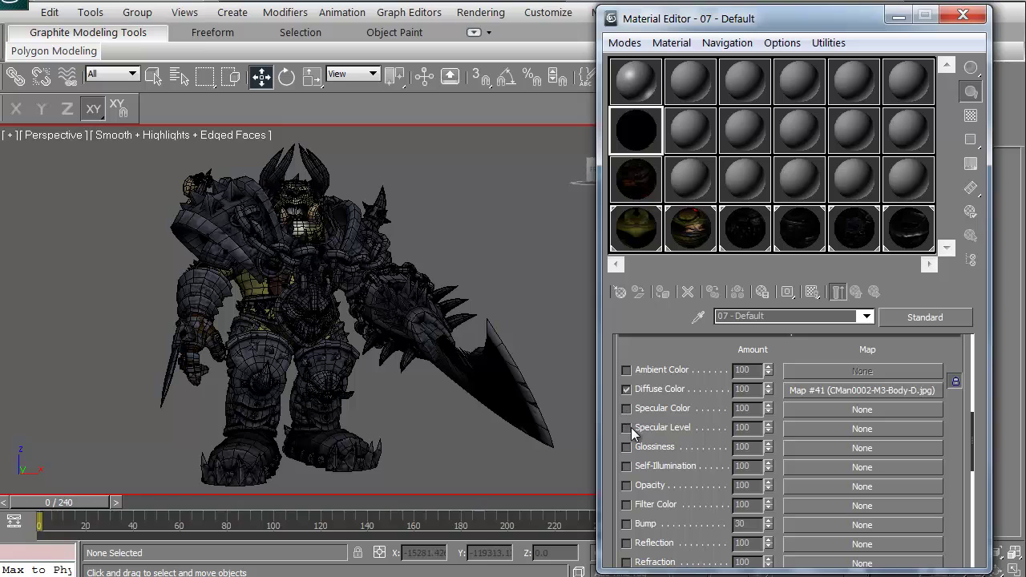
left_click(835, 429)
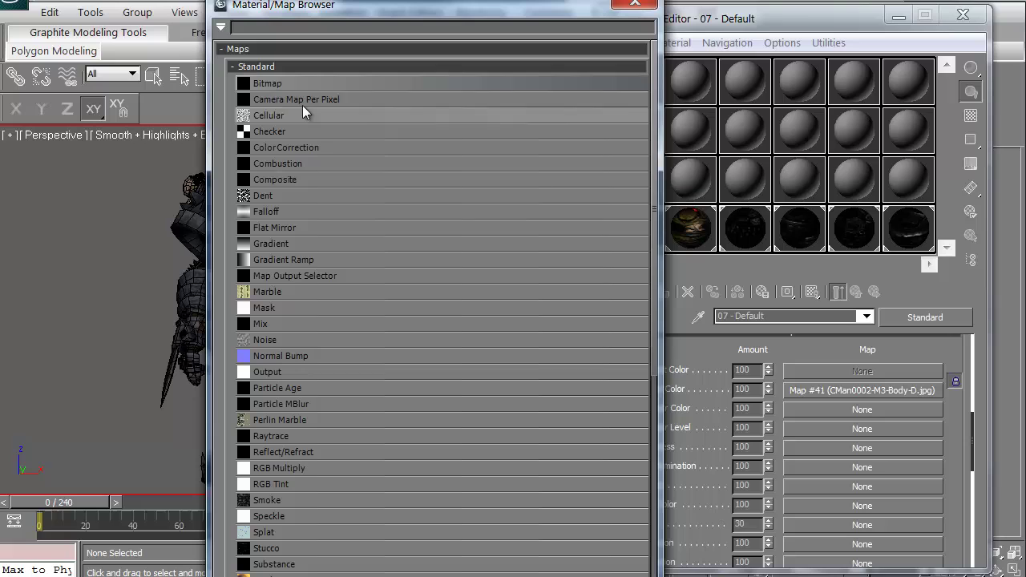
double_click(297, 82)
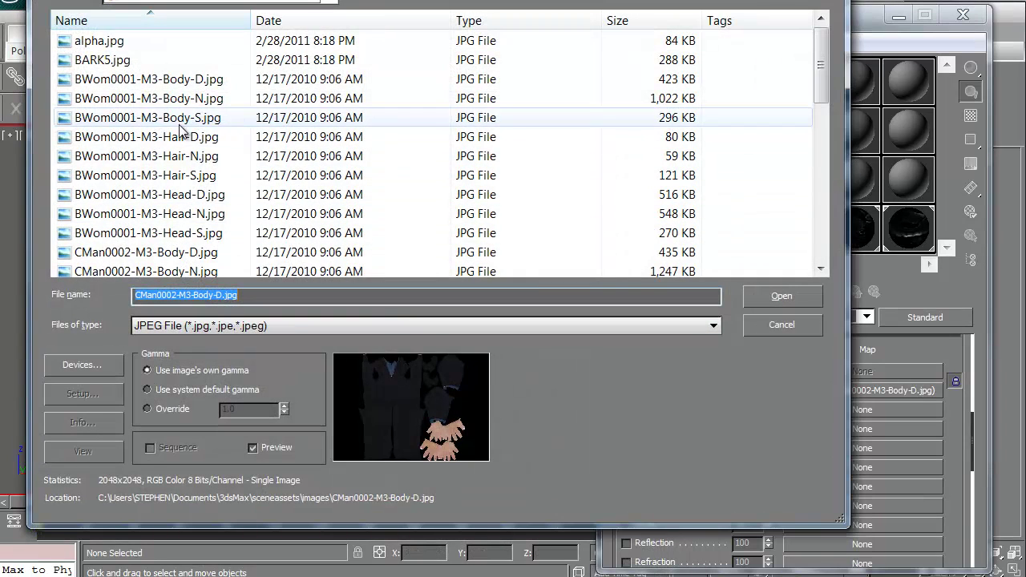
left_click(180, 119)
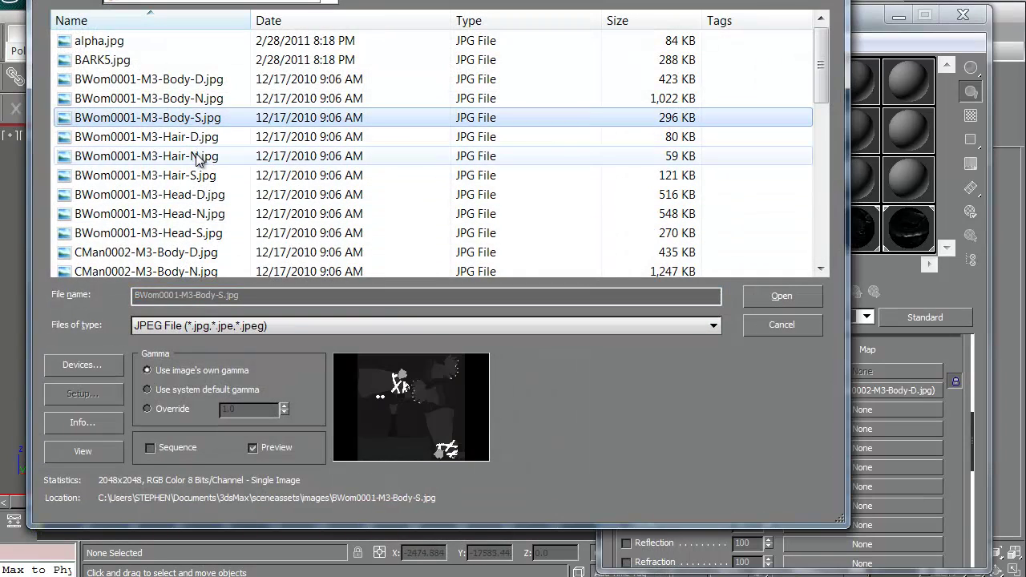
left_click(197, 175)
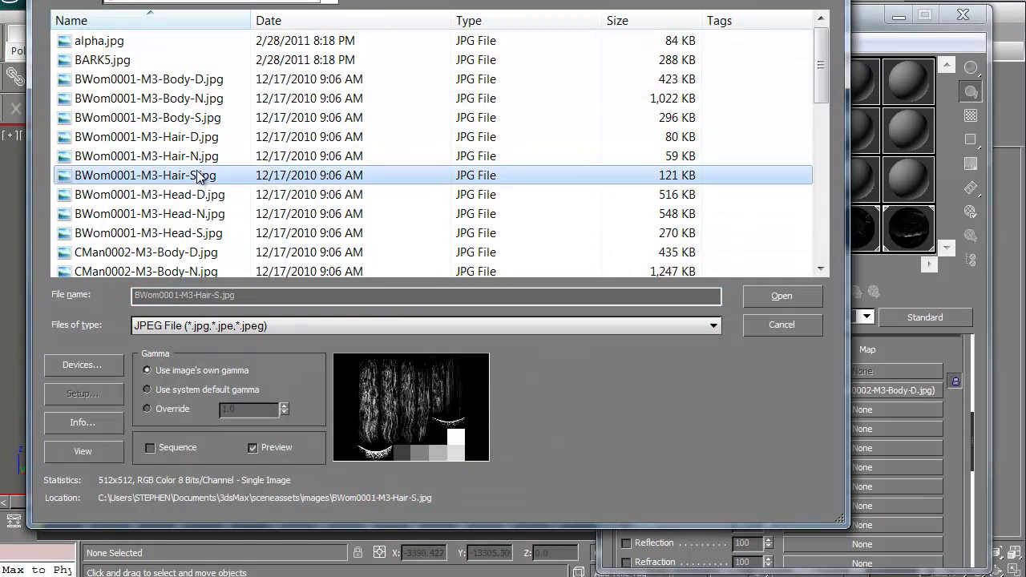
left_click(206, 233)
left_click(776, 298)
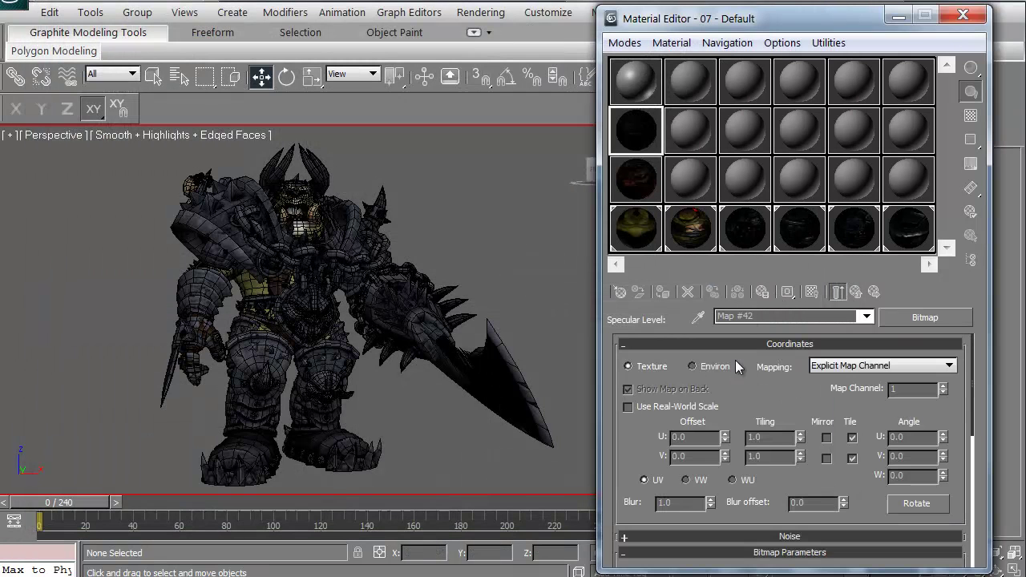
left_click(848, 294)
- Enable the Bump channel and assign it a Normal Bump map
scroll(625, 491, "down", 2)
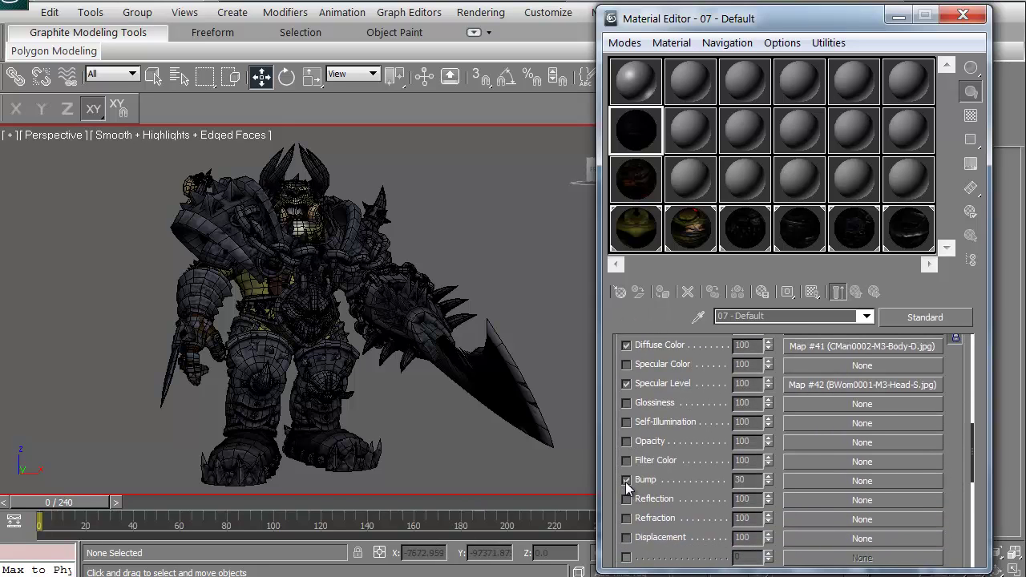
left_click(627, 480)
left_click(850, 480)
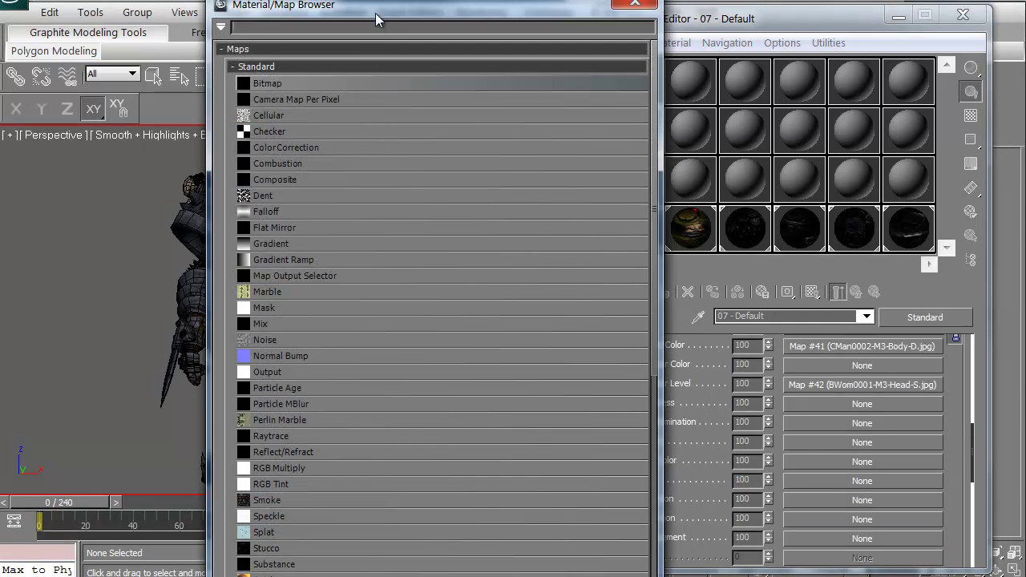
left_click_drag(375, 13, 371, 0)
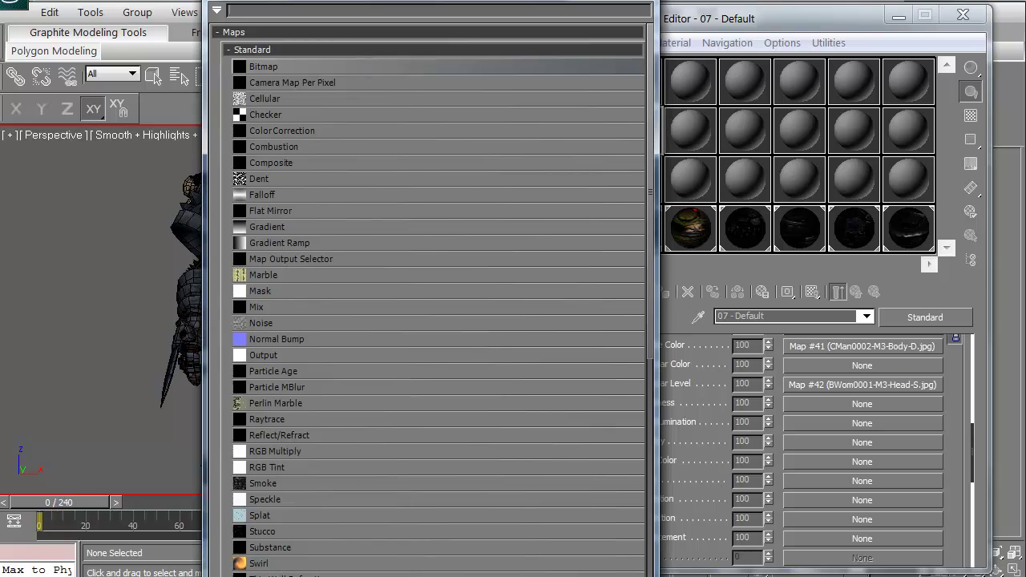
left_click_drag(365, 576, 365, 571)
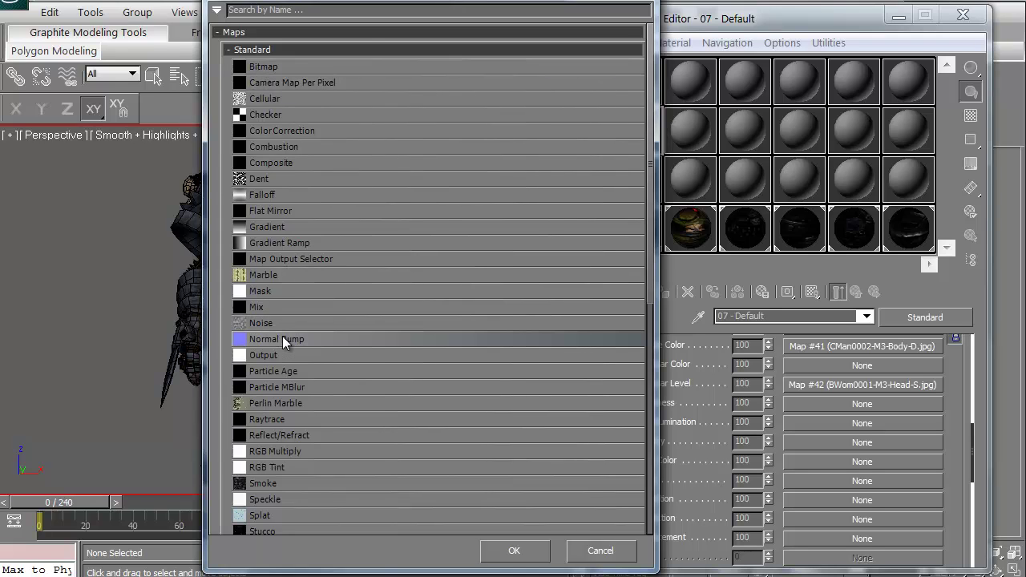
left_click(282, 339)
left_click(514, 550)
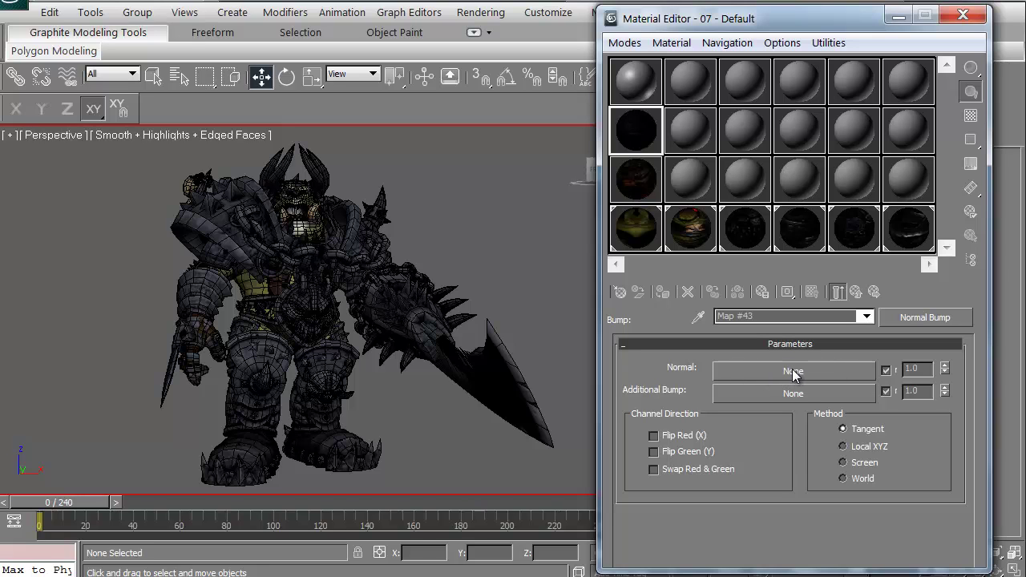
- Load BWom0001-M3-Head-N.jpg as the Normal Bump's normal bitmap
left_click(793, 373)
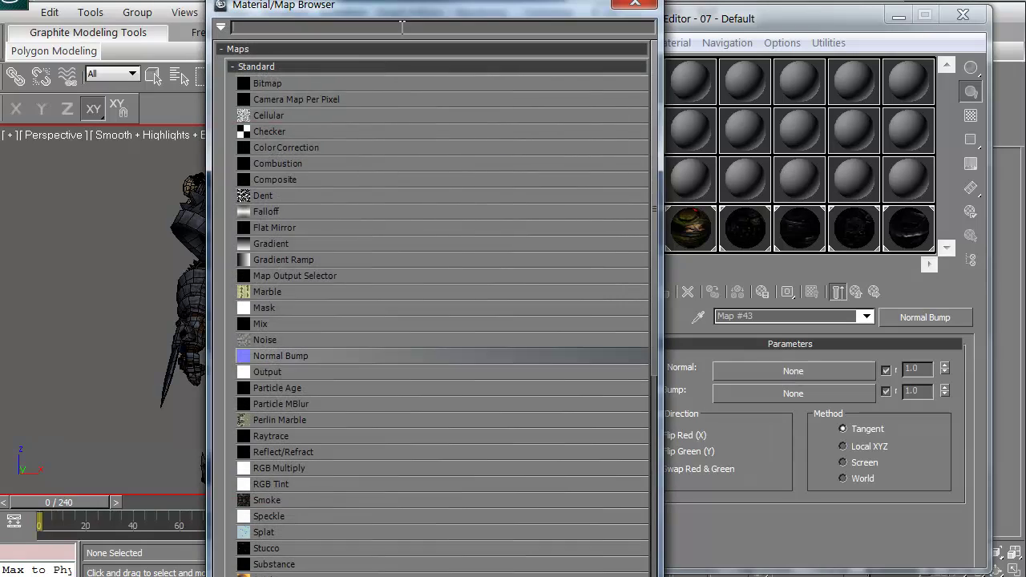
left_click_drag(393, 7, 395, 0)
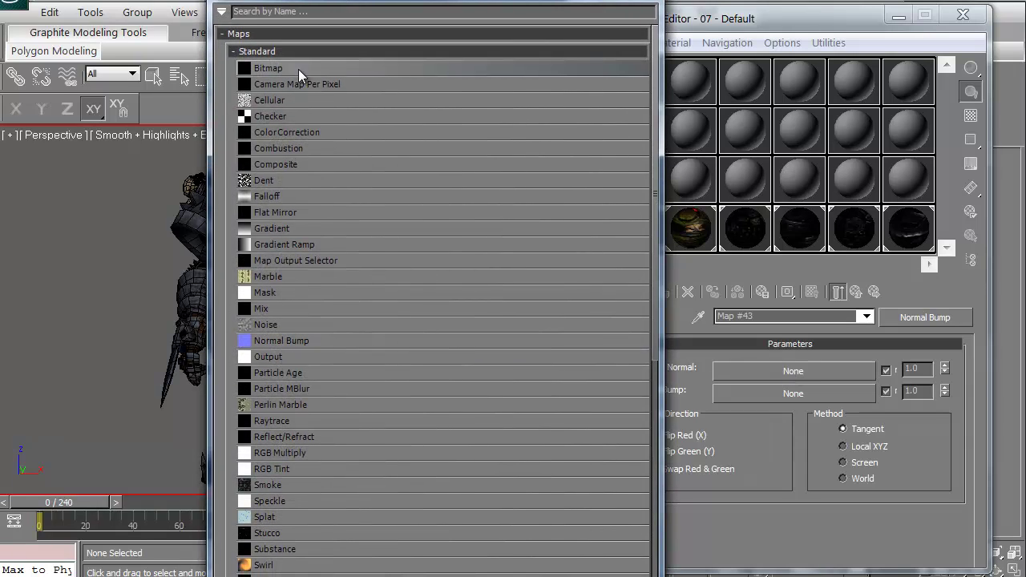
double_click(268, 68)
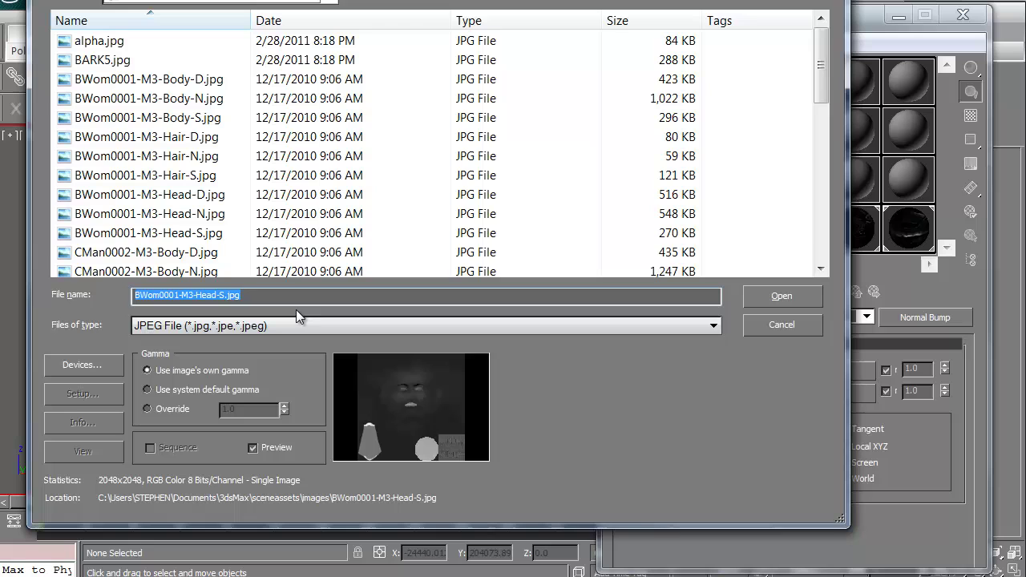
left_click(188, 219)
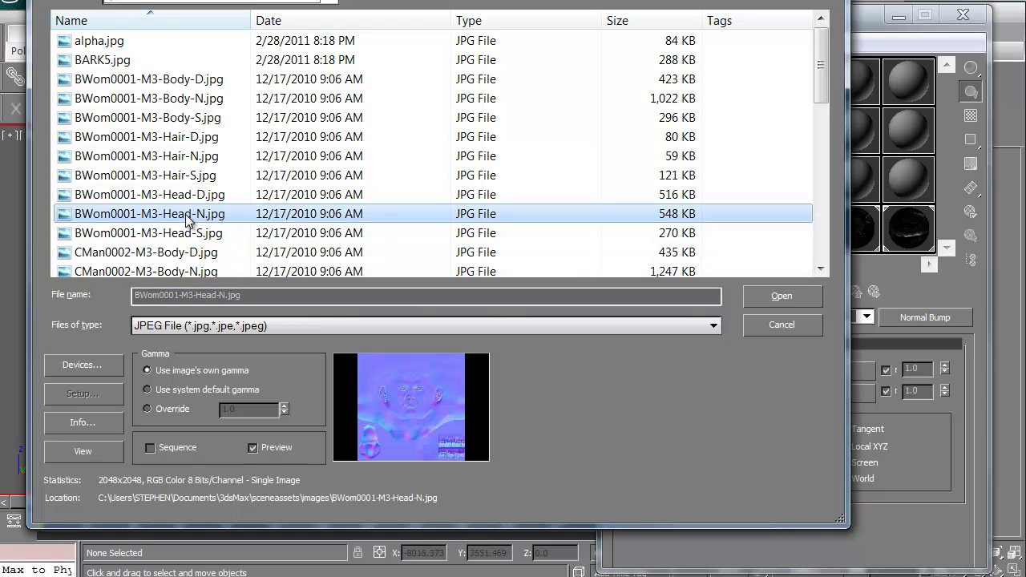
left_click(759, 298)
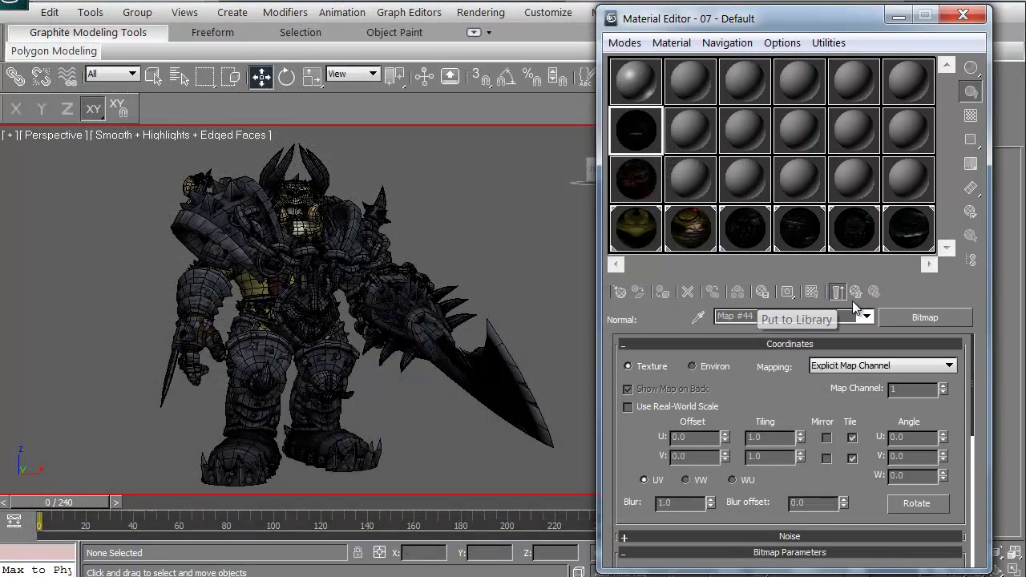
left_click(856, 293)
- Back in the Maps rollout, set the Specular Level amount to 60
left_click(856, 294)
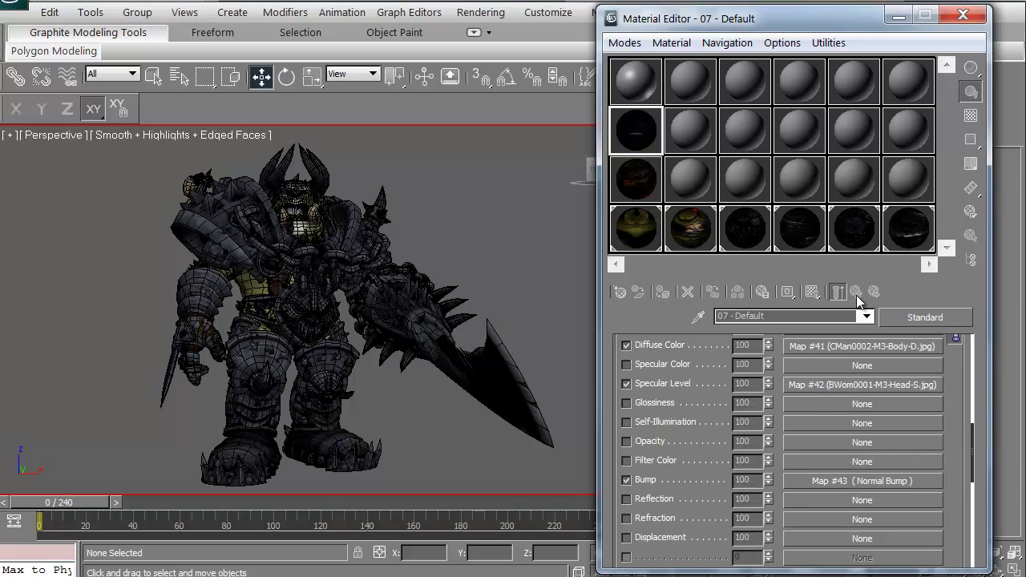
scroll(865, 553, "up", 5)
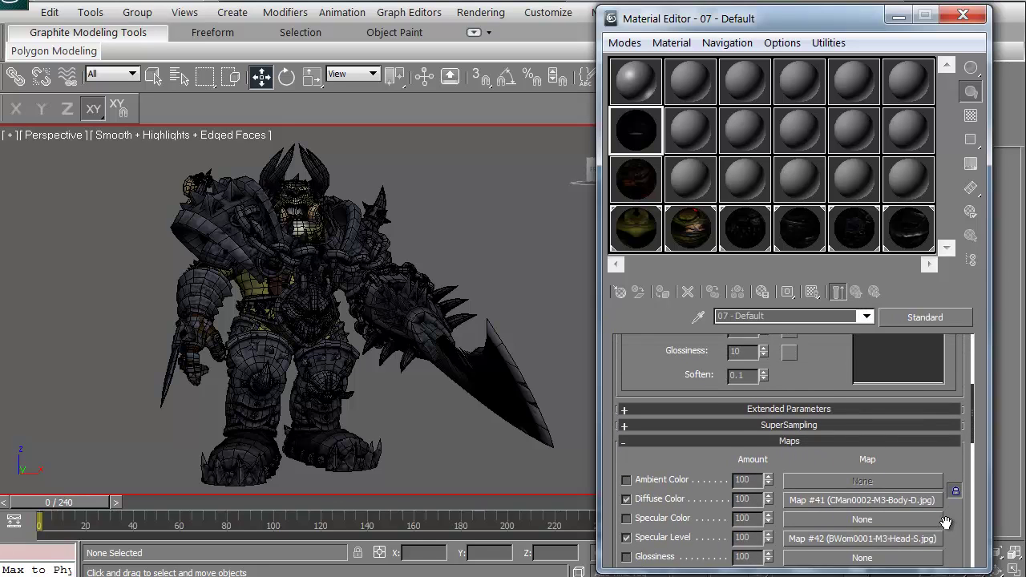
scroll(865, 553, "up", 3)
scroll(643, 426, "down", 3)
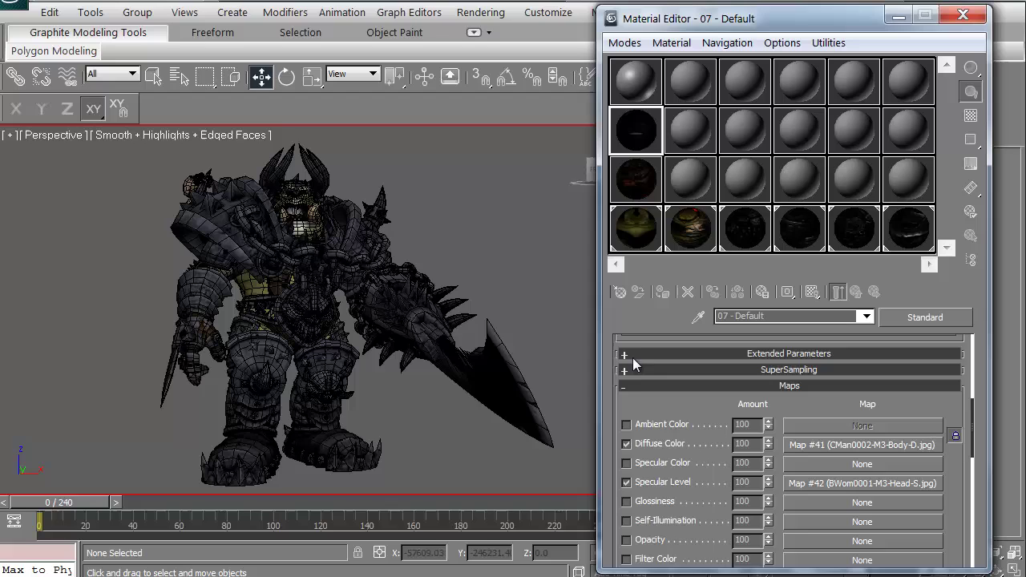
scroll(618, 437, "down", 3)
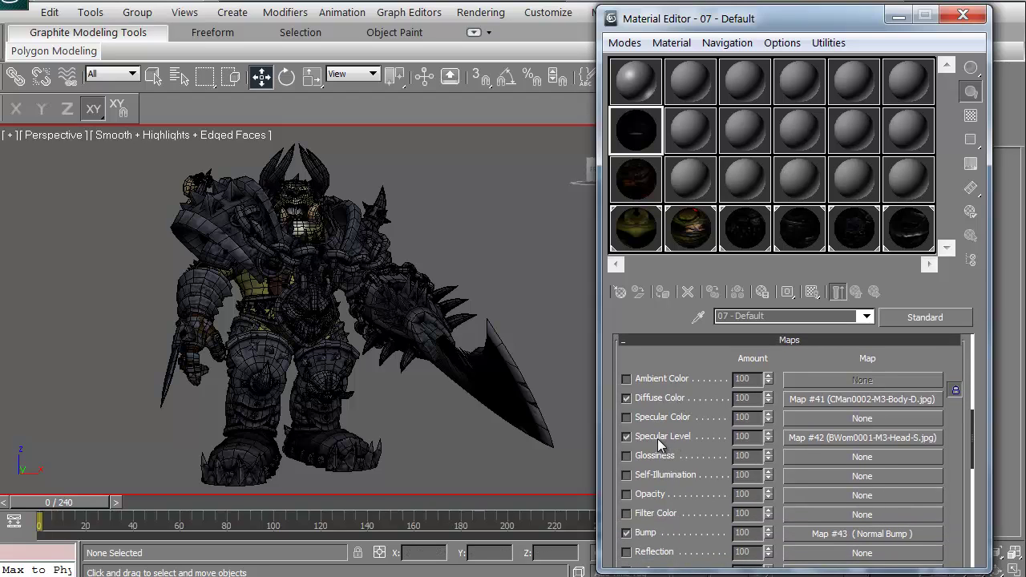
scroll(616, 467, "down", 2)
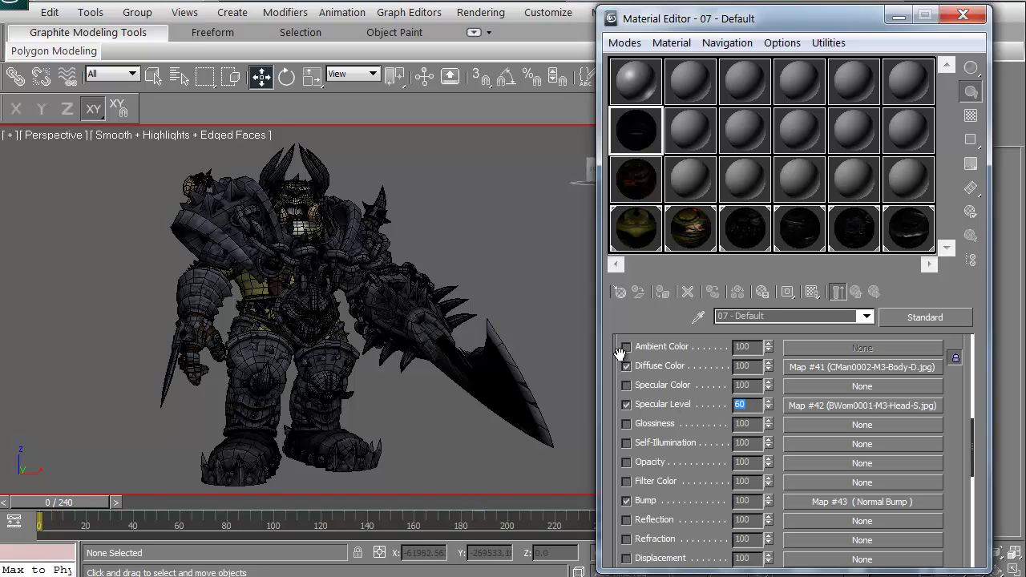
left_click_drag(619, 351, 610, 527)
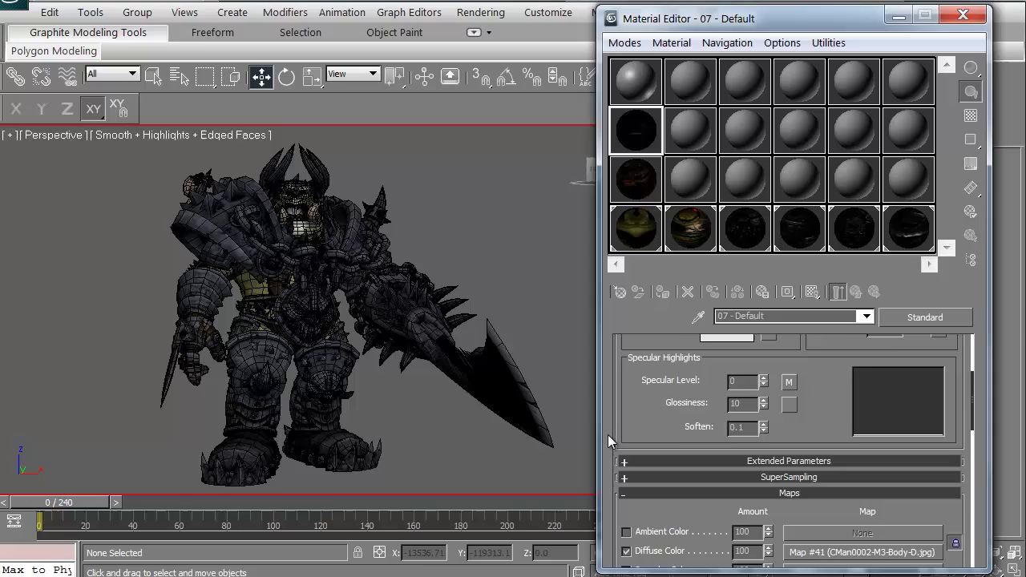
mouse_move(614, 424)
left_mouse_down()
mouse_move(609, 507)
mouse_move(633, 448)
mouse_move(633, 385)
mouse_move(624, 459)
mouse_move(622, 324)
mouse_move(621, 374)
mouse_move(615, 356)
left_mouse_up()
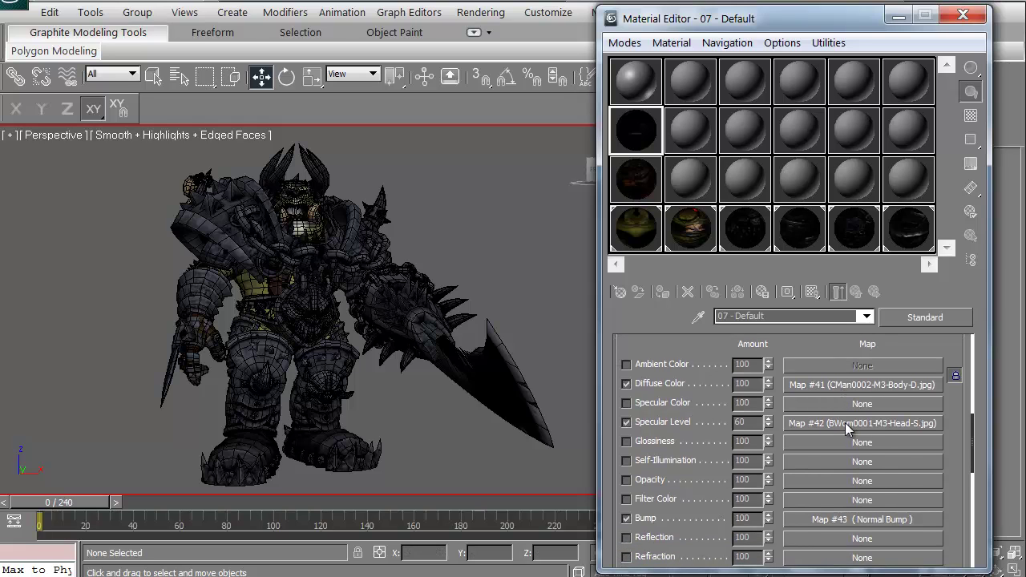
scroll(960, 485, "down", 1)
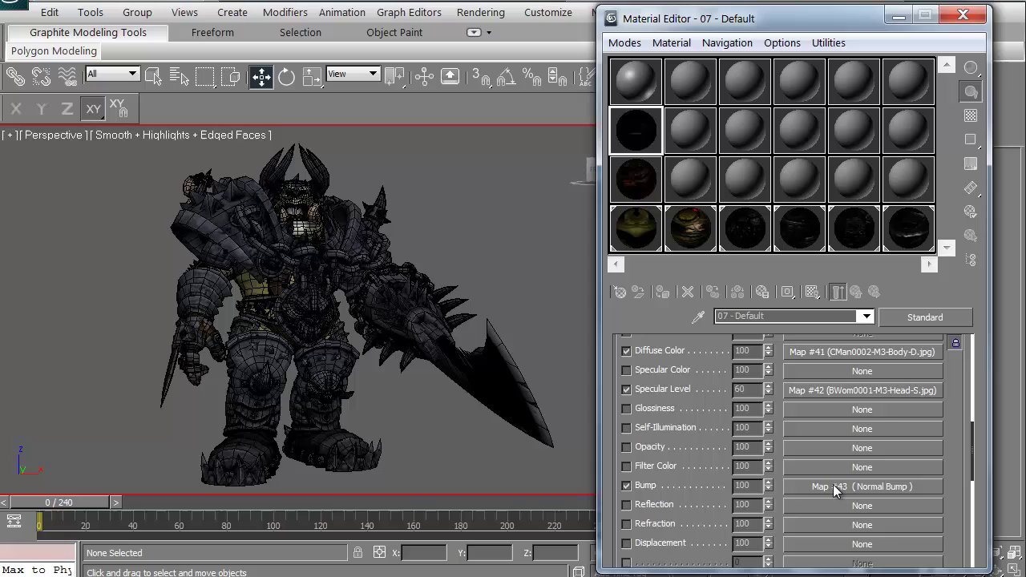
left_click_drag(619, 434, 615, 553)
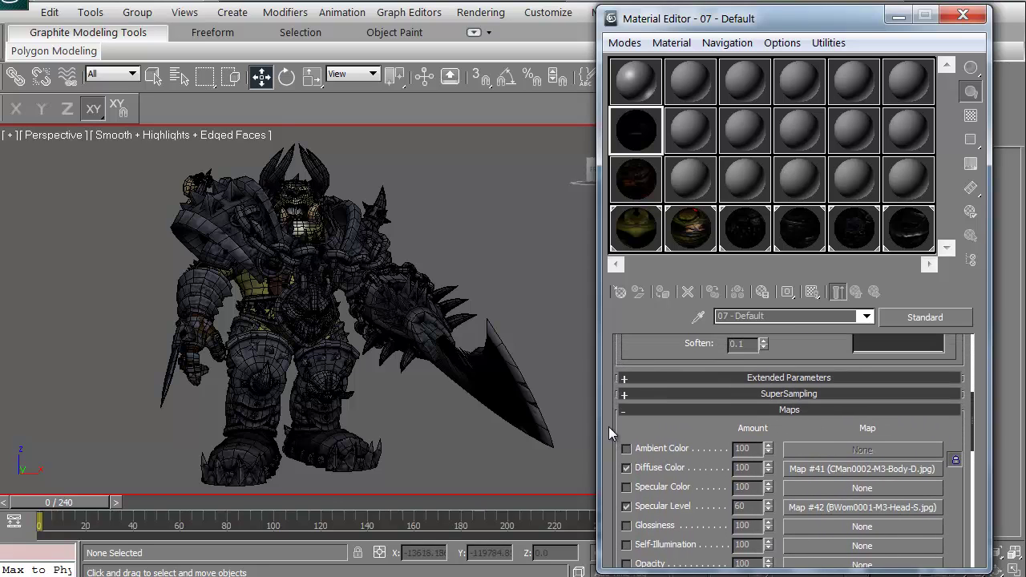
mouse_move(640, 434)
left_mouse_down()
mouse_move(647, 559)
mouse_move(640, 357)
left_mouse_up()
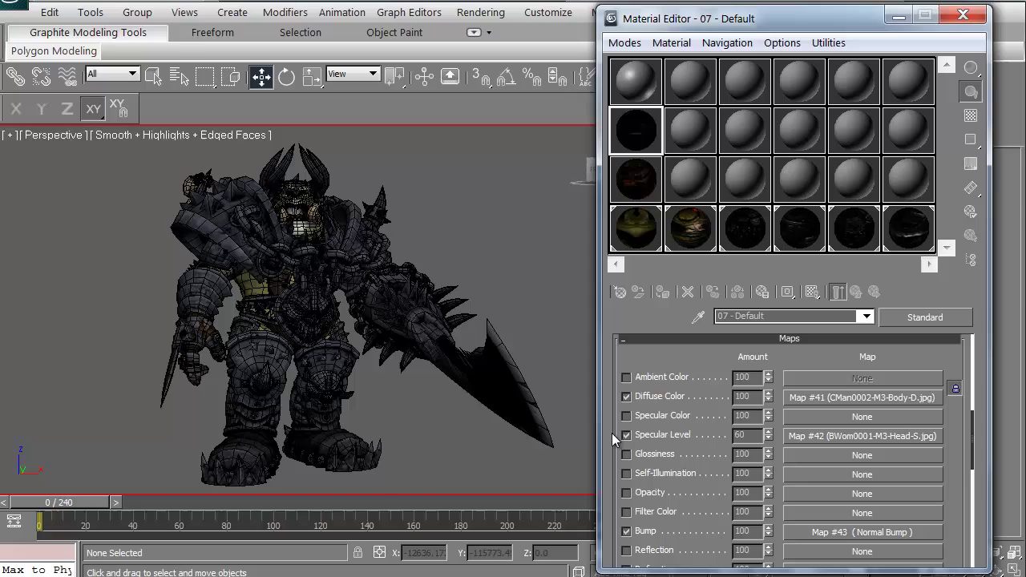
- Switch on the Displacement map channel
left_click(630, 492)
left_click_drag(610, 473, 610, 439)
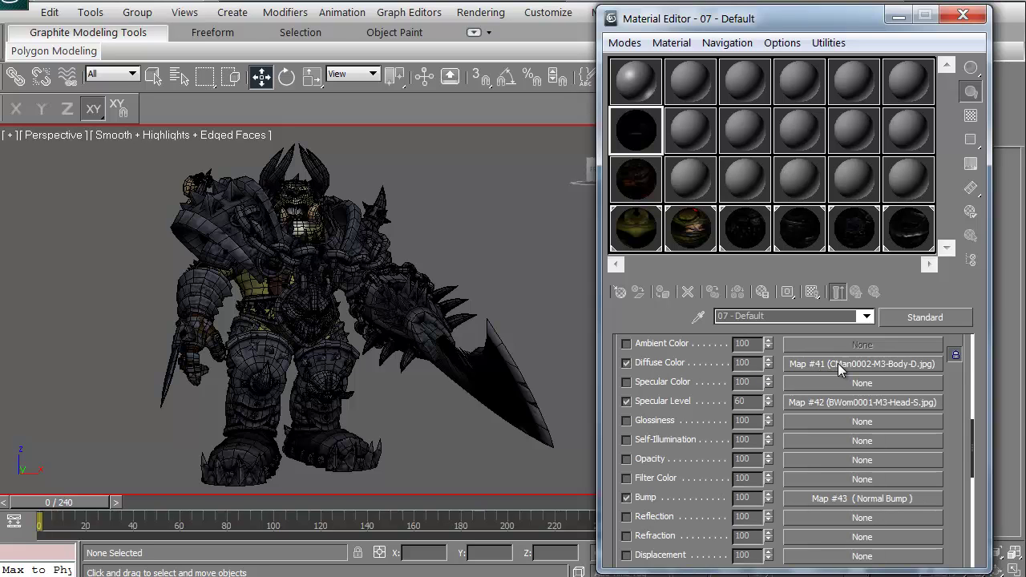
left_click_drag(611, 466, 609, 396)
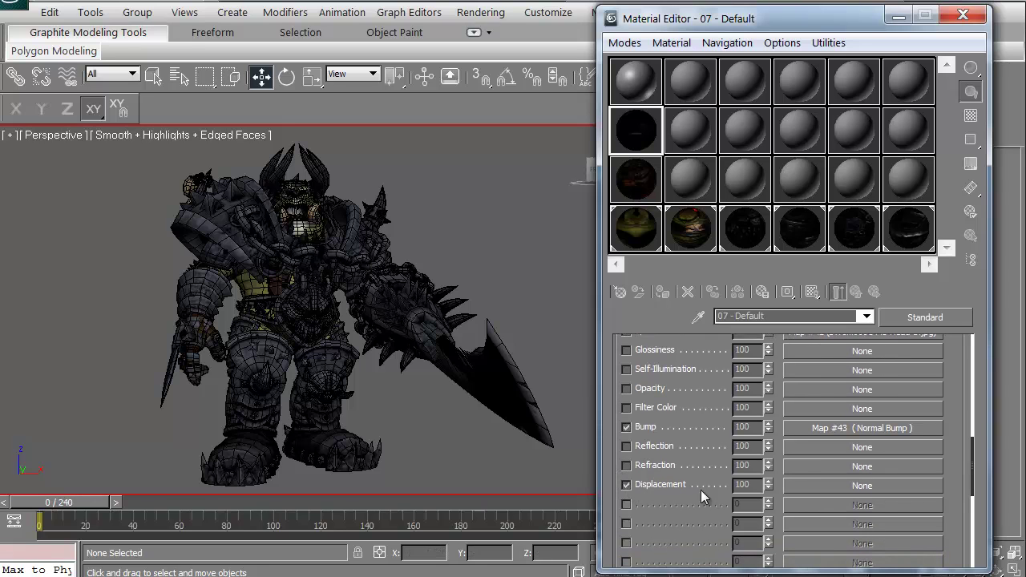
- Fill the Displacement slot with a BWom0001-M3-Head-N.jpg bitmap
left_click(816, 487)
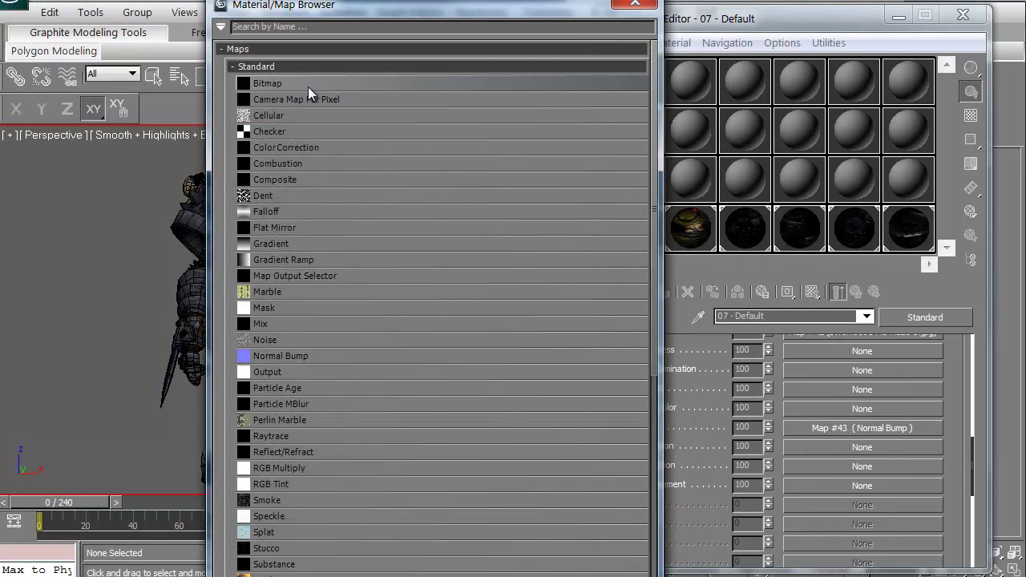
double_click(308, 87)
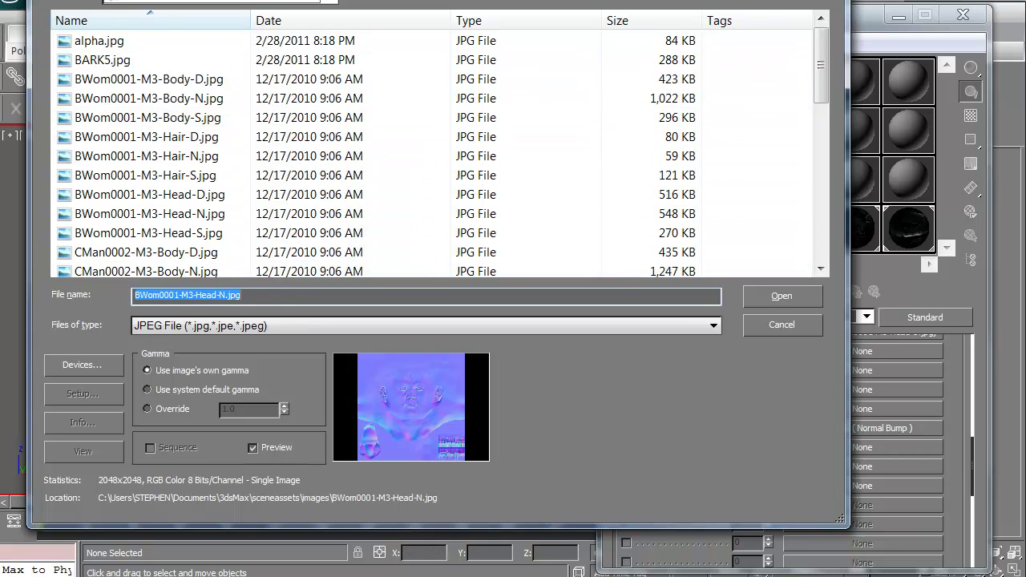
key("Return")
left_click(838, 292)
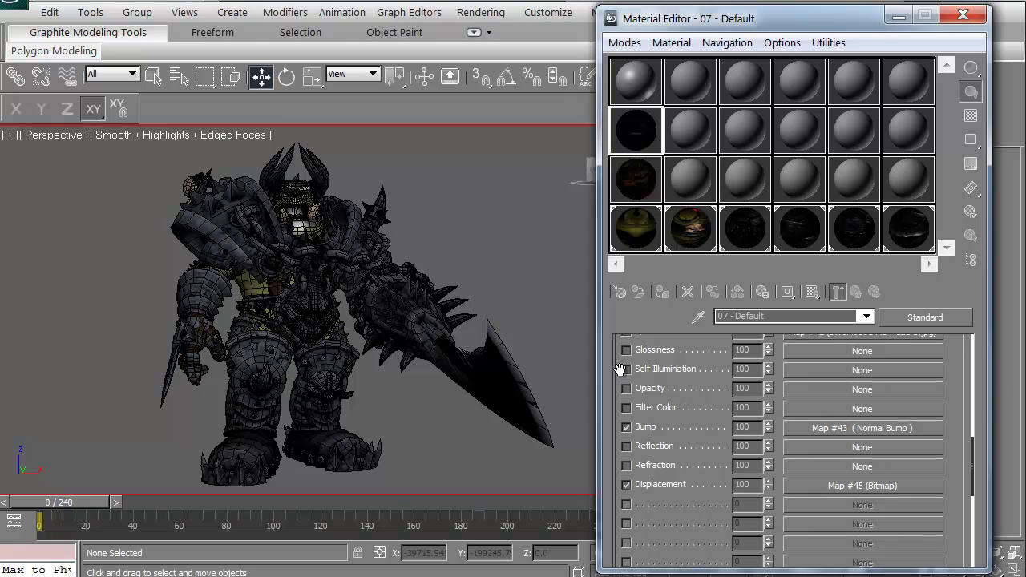
left_click(625, 484)
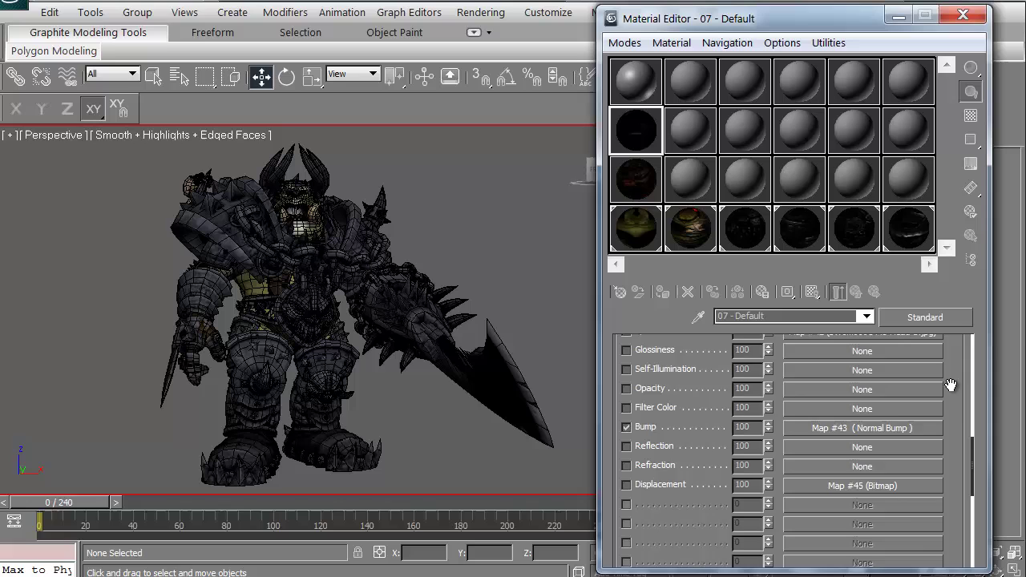
scroll(625, 401, "up", 5)
scroll(625, 401, "up", 3)
- Hide the orc's armour, leaving only the body mesh selected
left_click(639, 228)
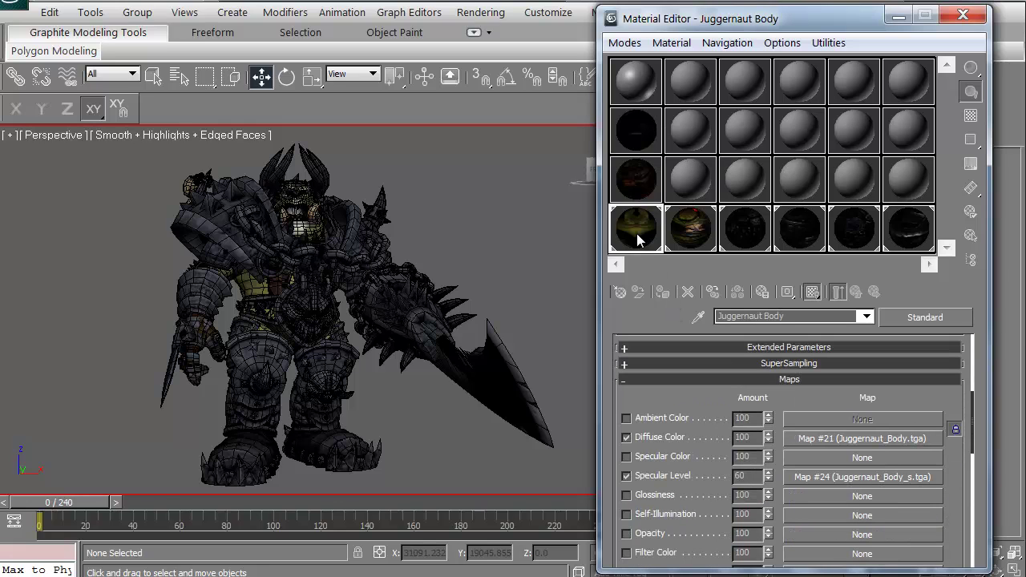
left_click(262, 287)
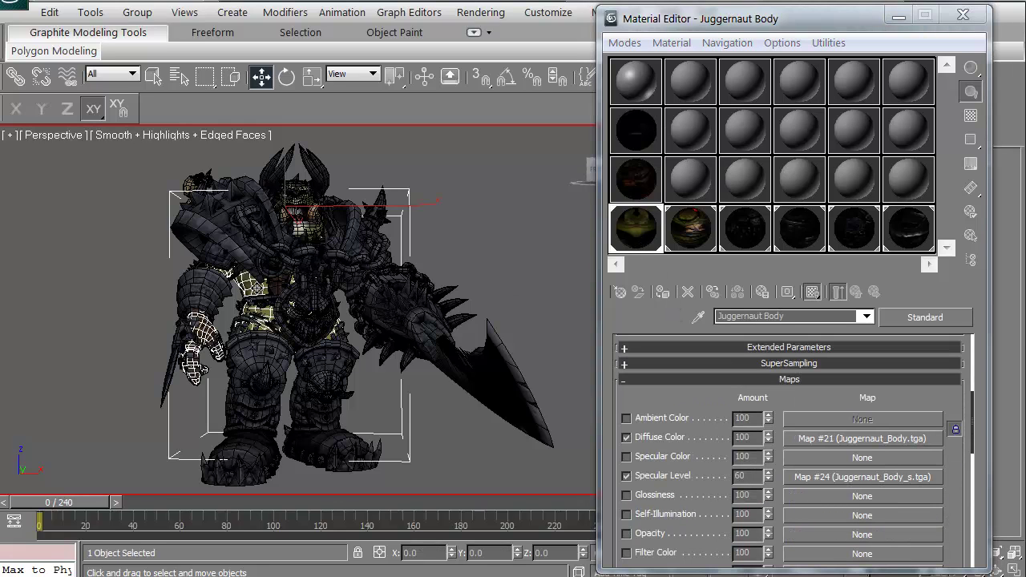
left_click(152, 248)
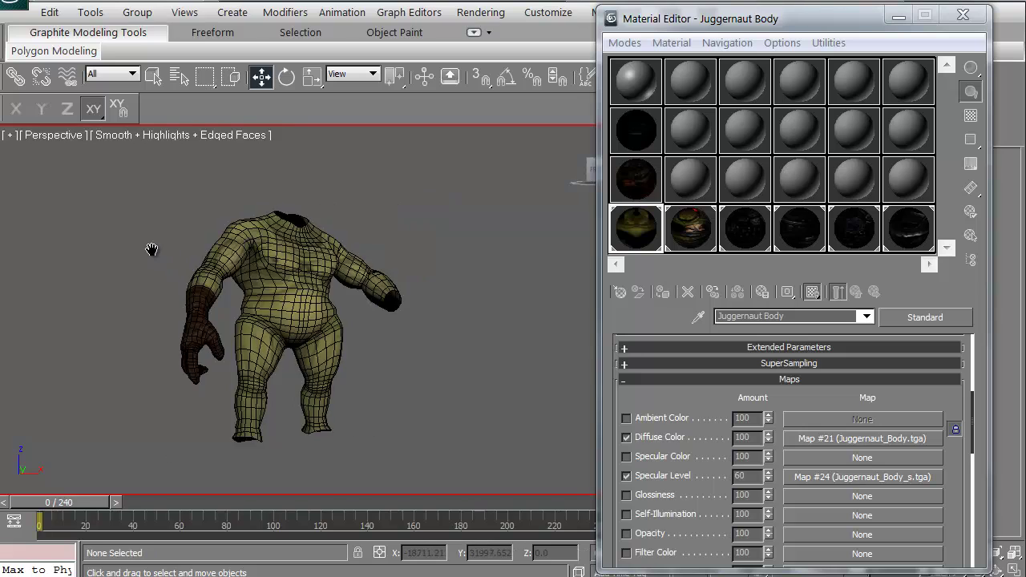
scroll(224, 270, "up", 5)
left_click(225, 270)
- Assign the grey 07 - Default test material to the body mesh
left_click(635, 81)
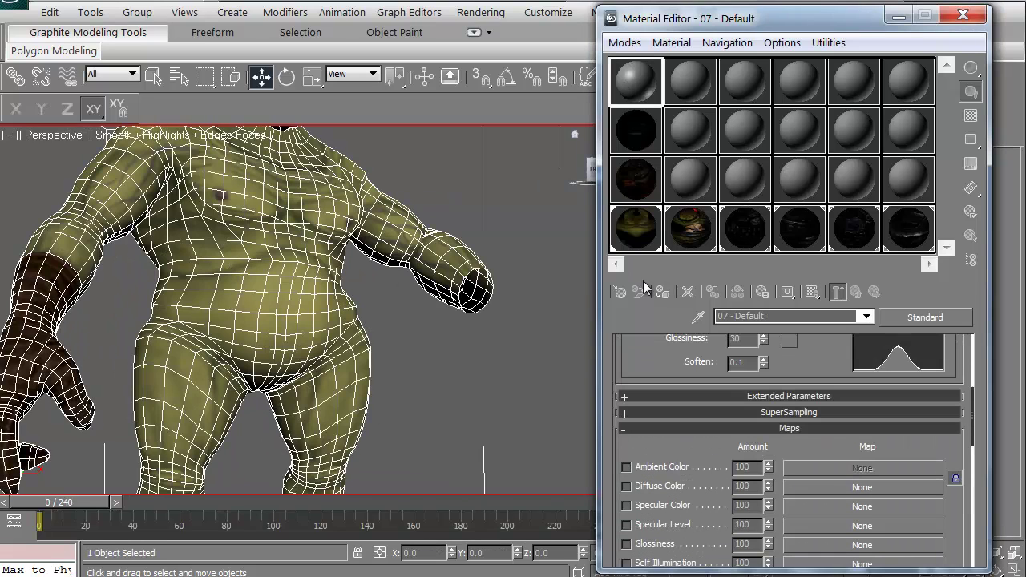
left_click(662, 292)
scroll(359, 250, "down", 3)
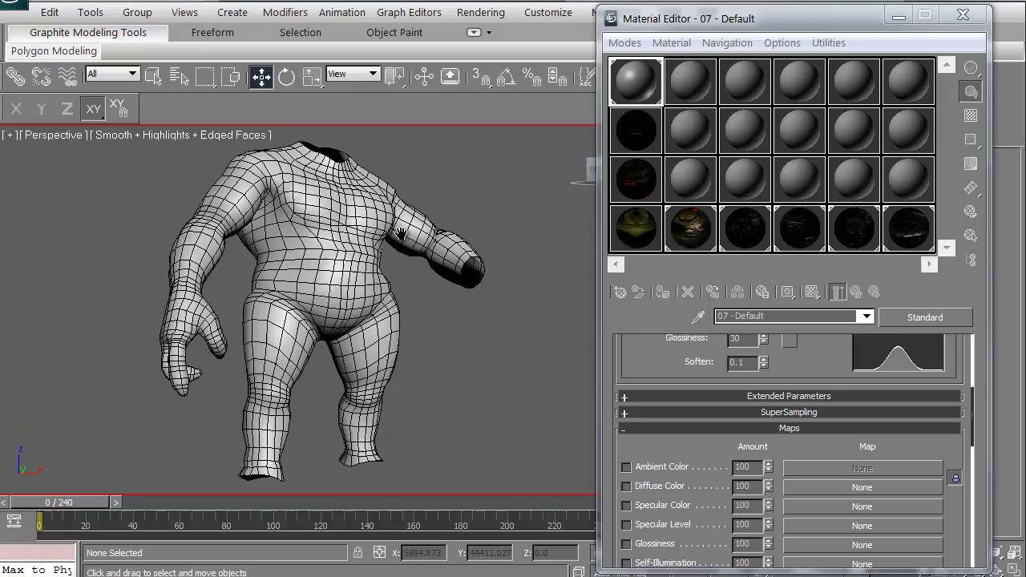
scroll(358, 249, "up", 1)
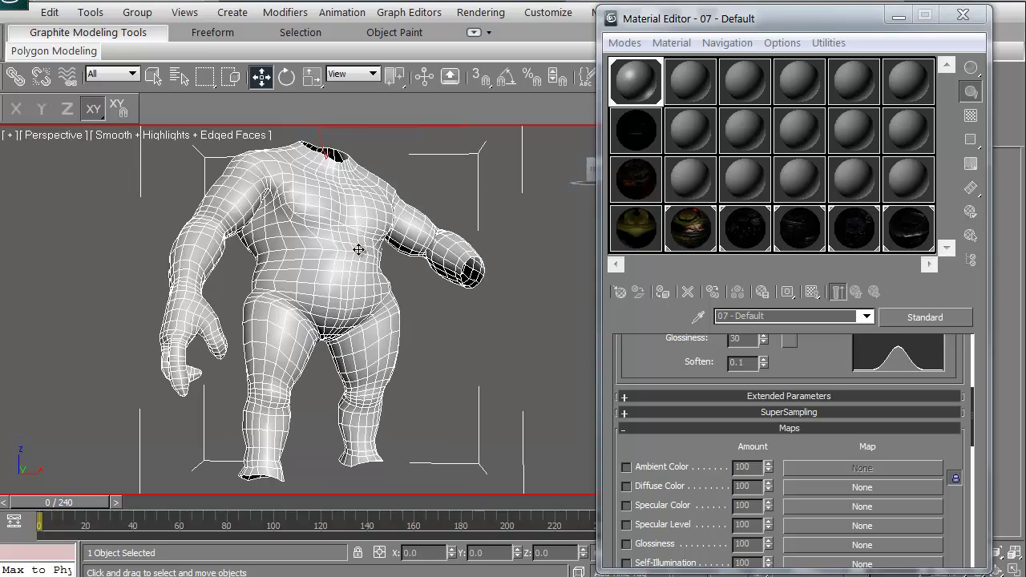
left_click(626, 231)
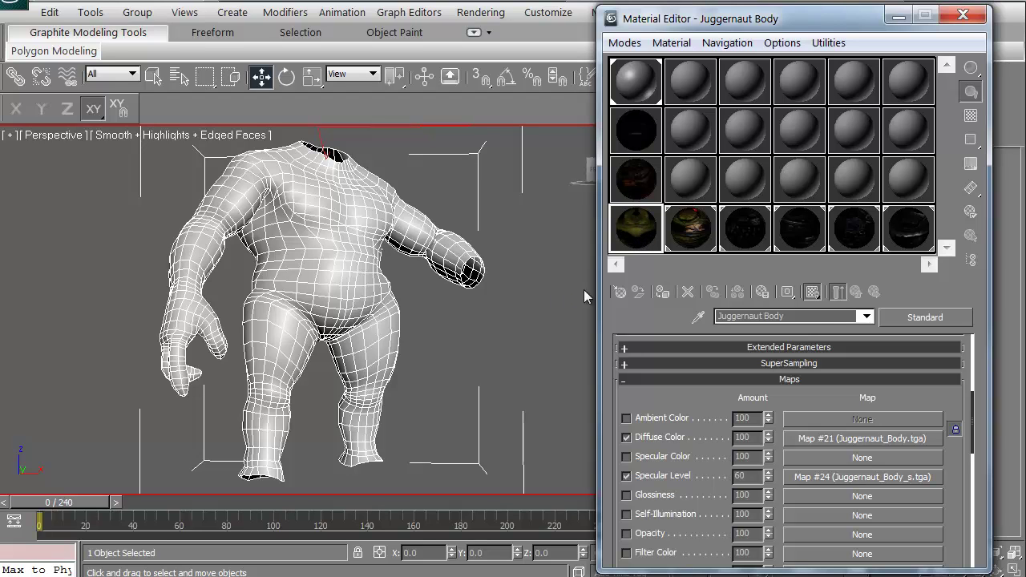
- Reassign Juggernaut Body to the body, show its skin texture, and hide wireframe edges
left_click(664, 295)
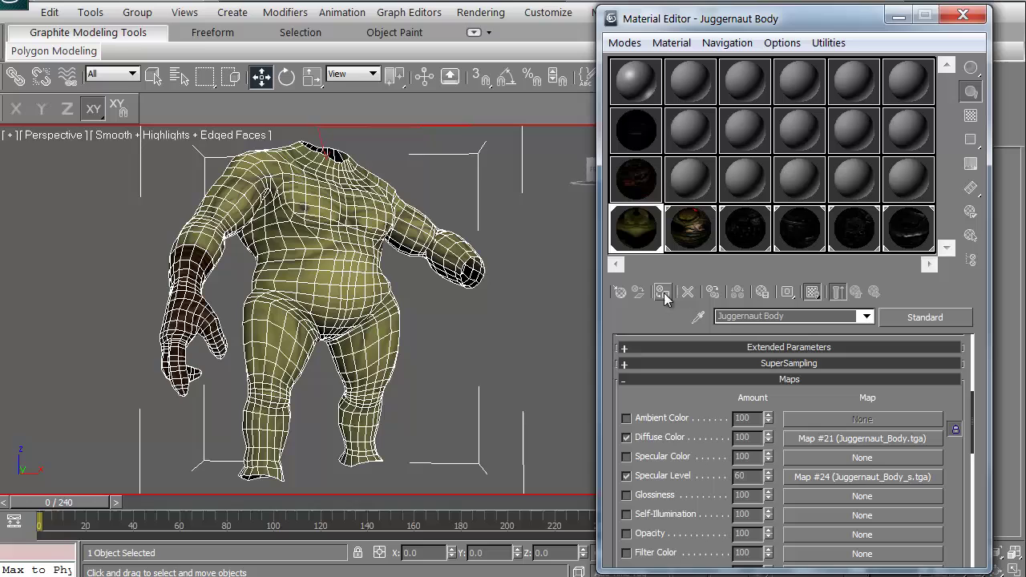
left_click(813, 295)
middle_click_drag(275, 292, 298, 303)
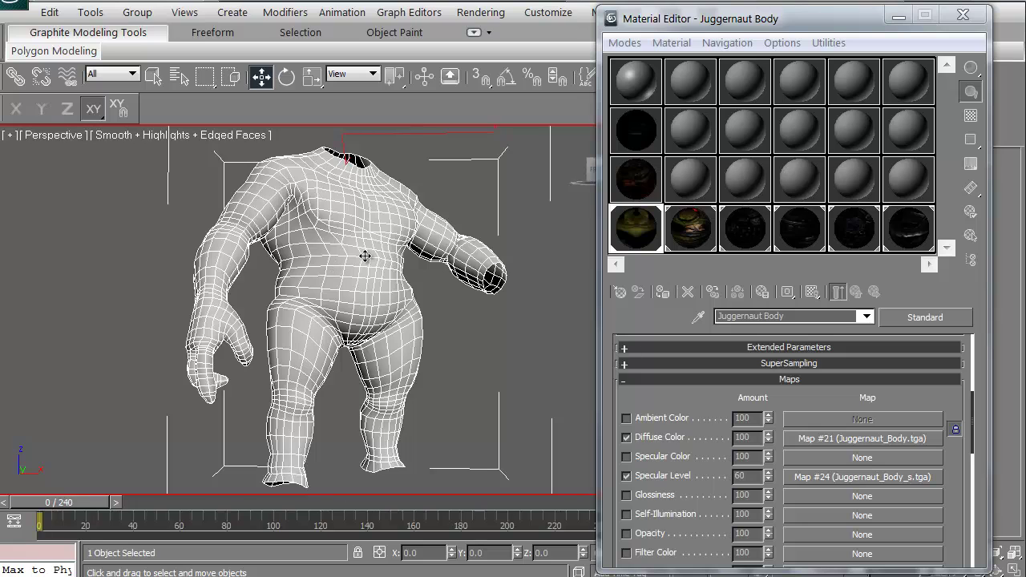
left_click(812, 293)
left_click(493, 327)
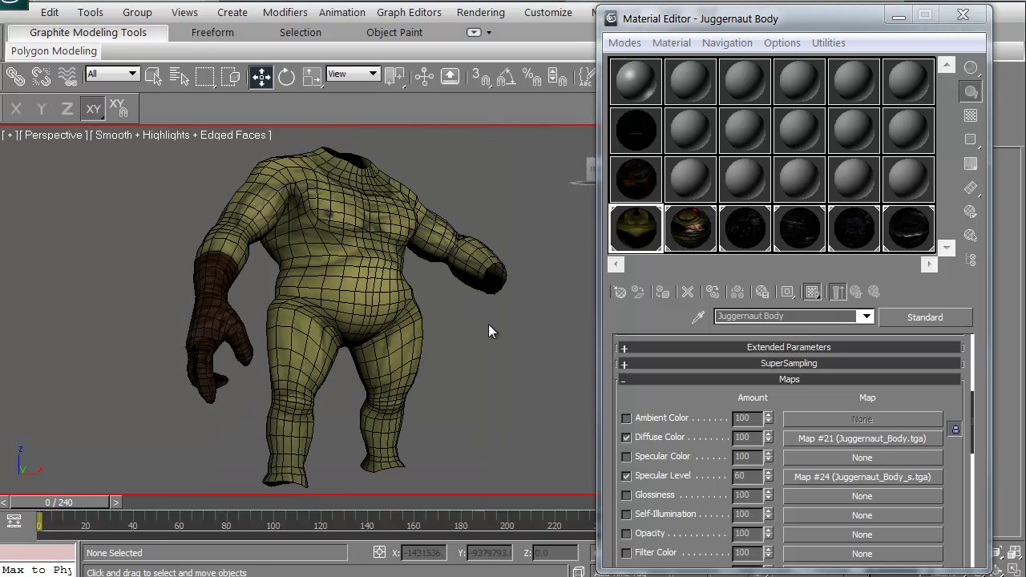
mouse_move(492, 327)
middle_mouse_down()
mouse_move(452, 327)
mouse_move(448, 318)
middle_mouse_up()
key("F4")
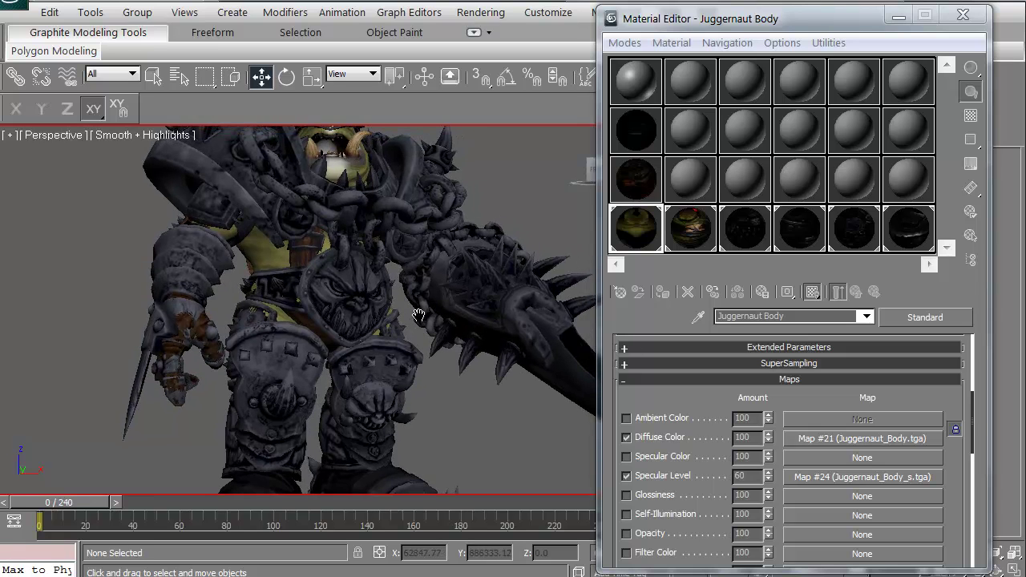
- Bring the Material Editor forward and shift it slightly left
left_click(630, 322)
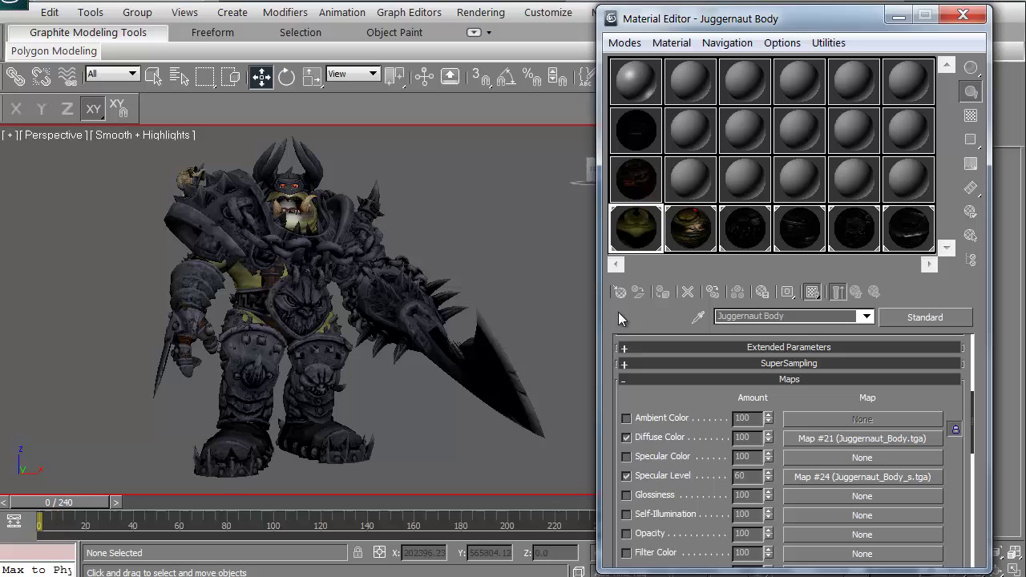
left_click_drag(730, 25, 669, 11)
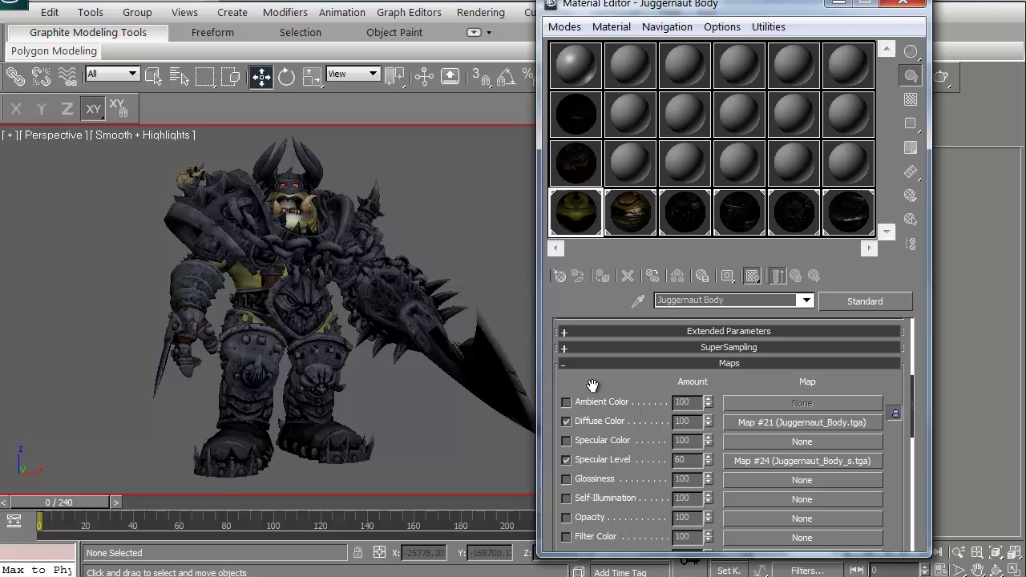
left_click_drag(593, 386, 588, 338)
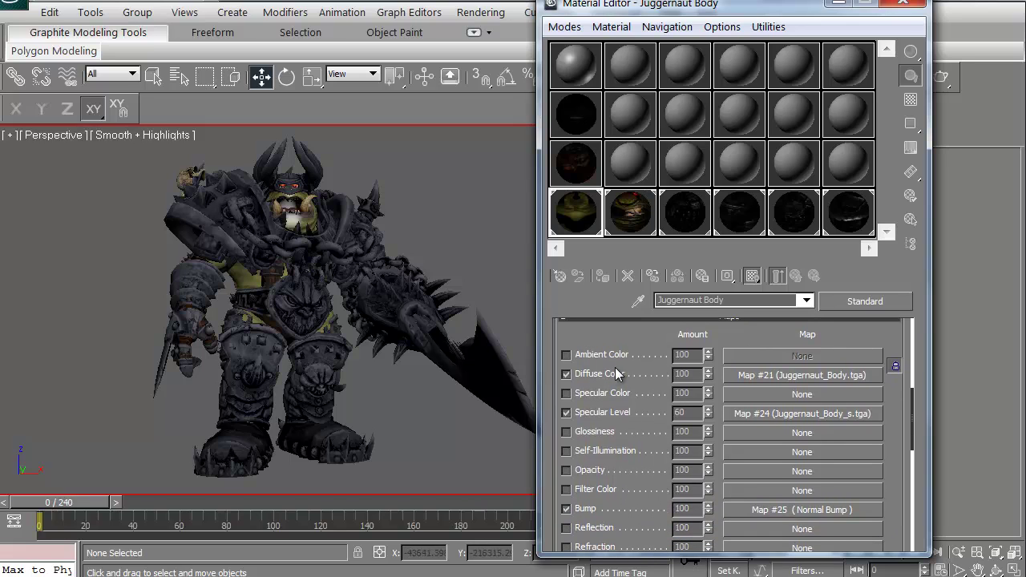